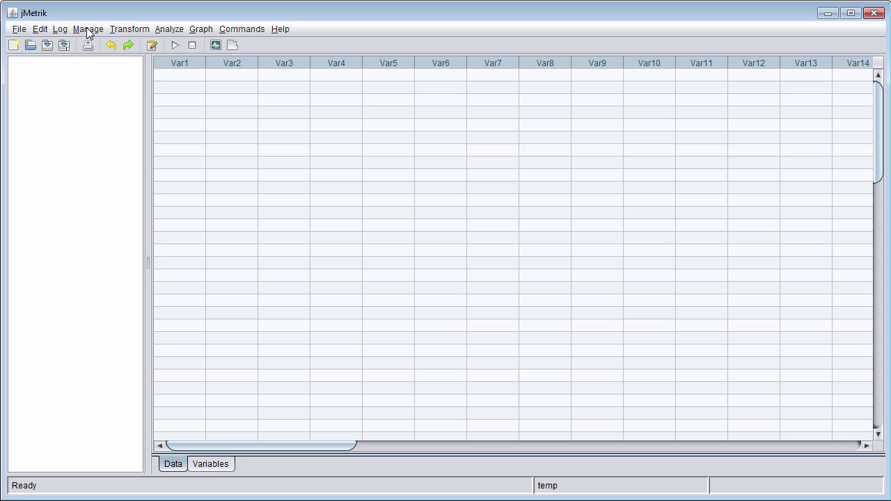
# - Open the existing database named tutorial
pyautogui.click(88, 30)
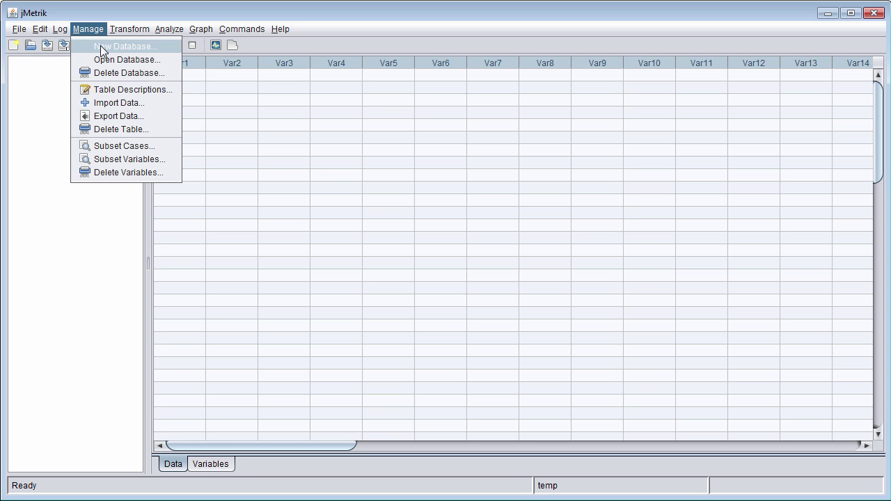
pyautogui.click(114, 61)
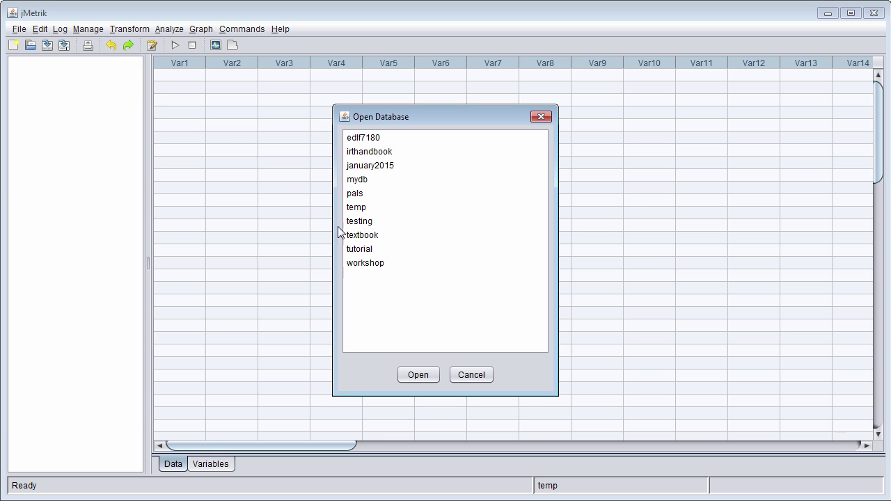
pyautogui.click(363, 252)
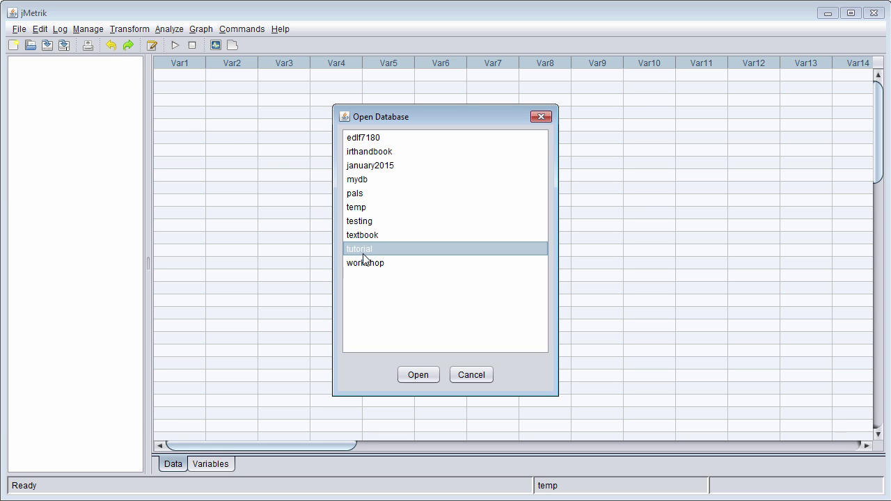
pyautogui.click(419, 376)
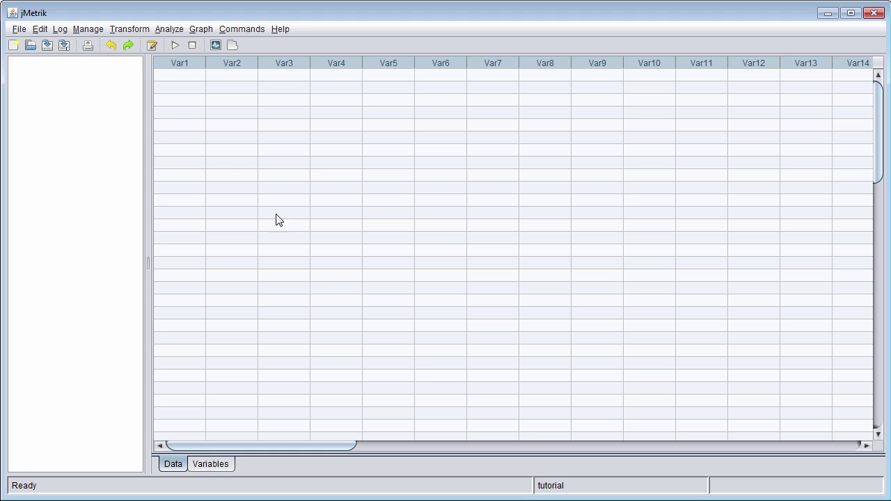
# - Import exam1-raw-data.txt from the exam1 folder of jmetrik-test-data as a new table named exam1
pyautogui.click(94, 29)
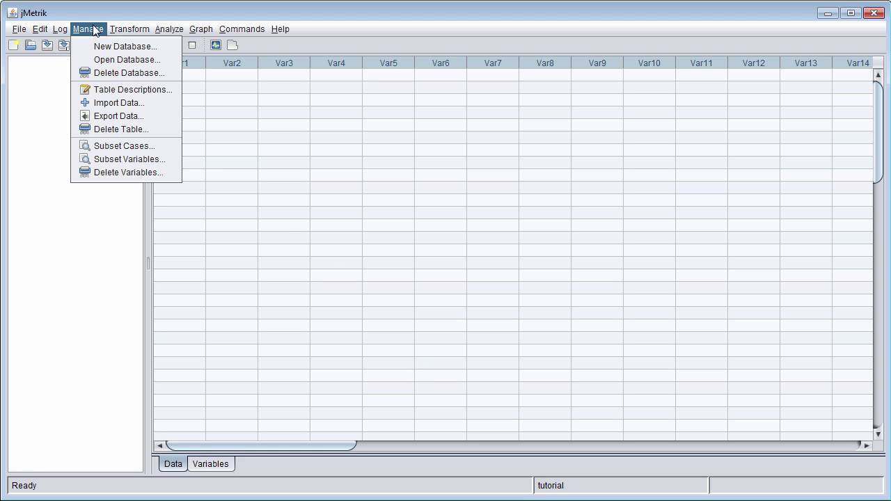
pyautogui.click(121, 103)
pyautogui.write('exam1')
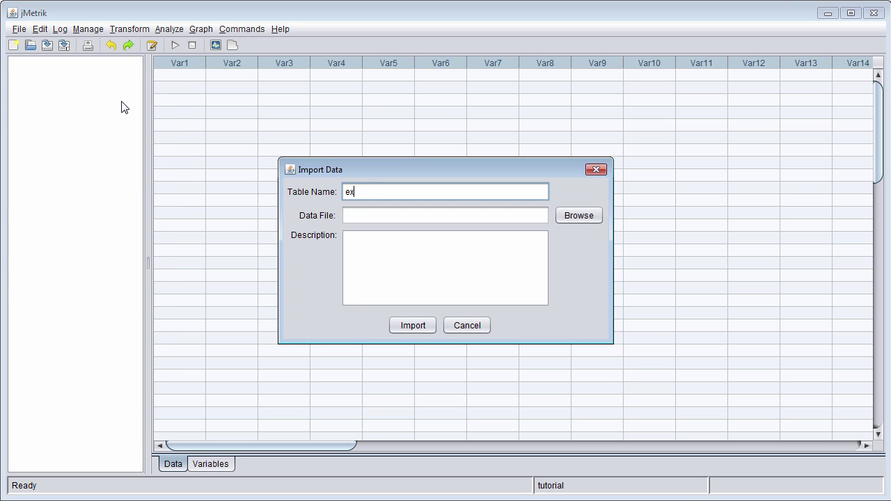
pyautogui.click(579, 221)
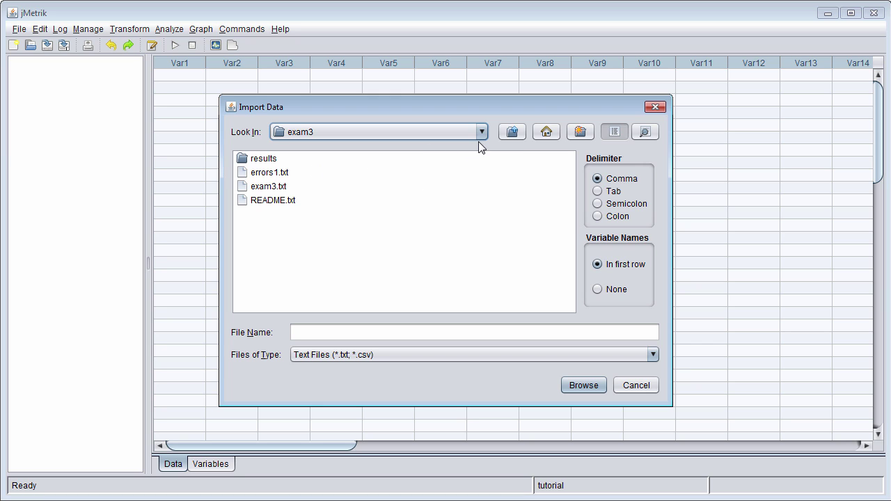
pyautogui.click(512, 132)
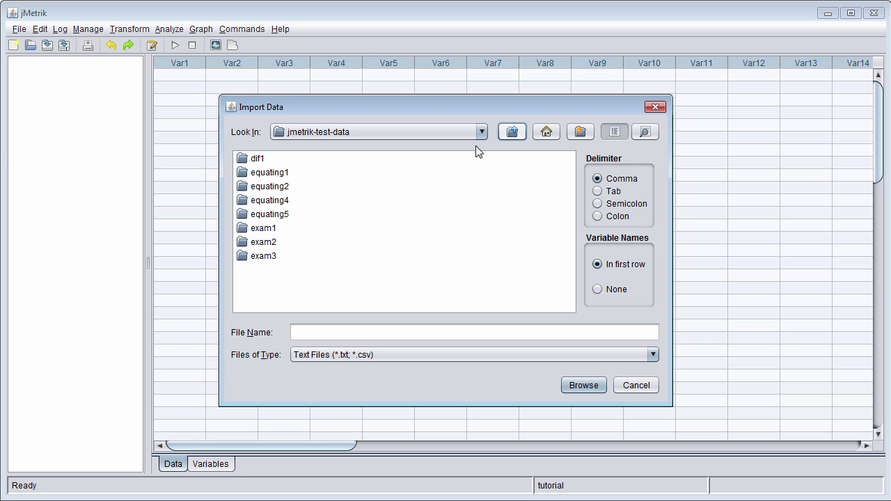
pyautogui.doubleClick(262, 228)
pyautogui.click(273, 175)
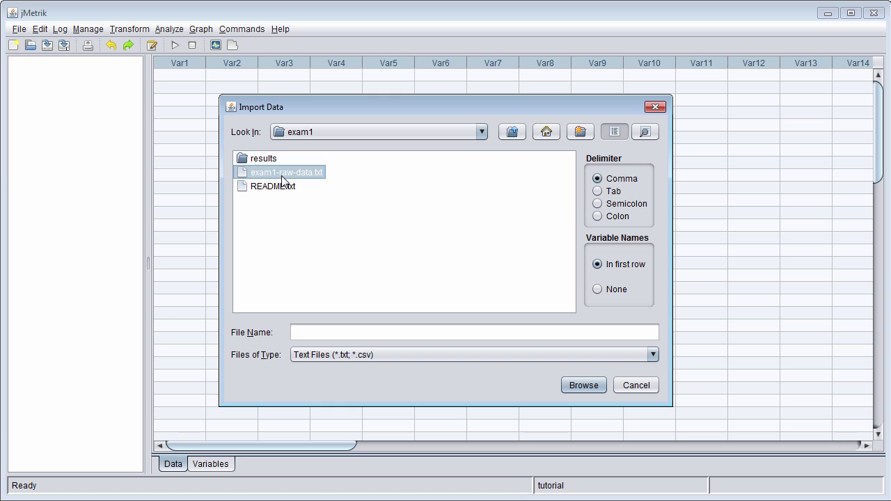
pyautogui.click(576, 385)
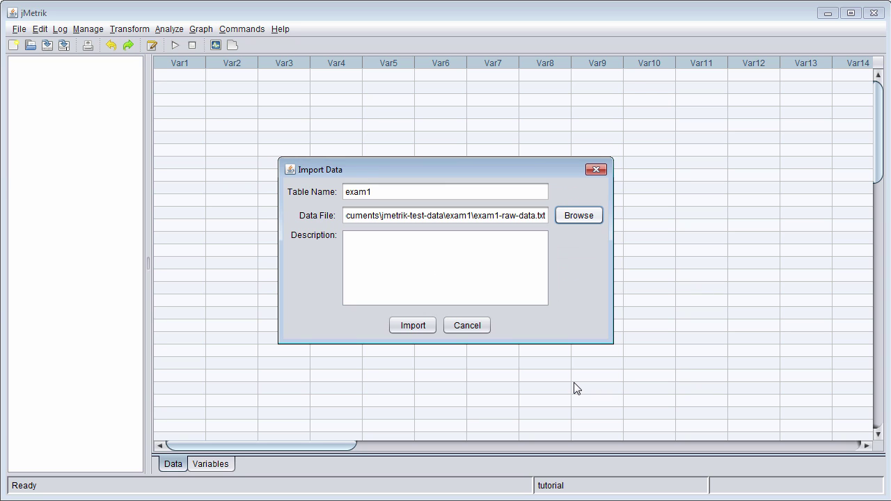
pyautogui.click(422, 327)
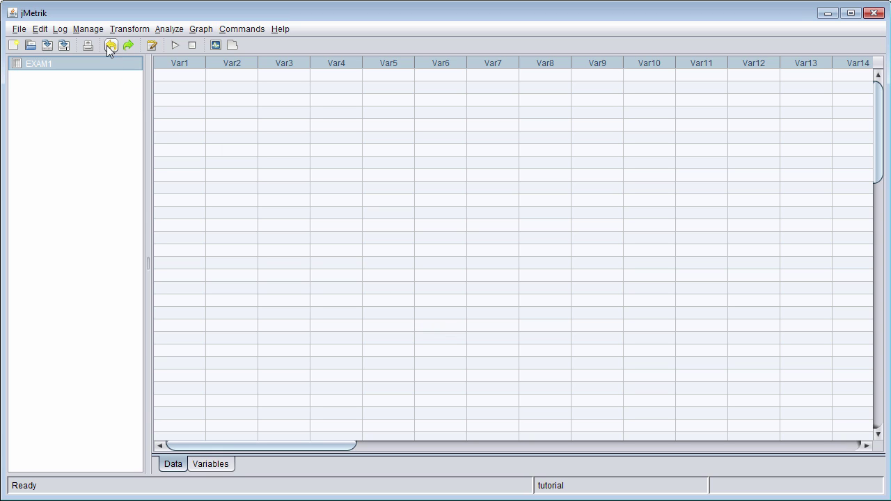
# - Import exam2.txt from the exam2 folder of jmetrik-test-data as a new table named exam2
pyautogui.click(87, 29)
pyautogui.click(114, 102)
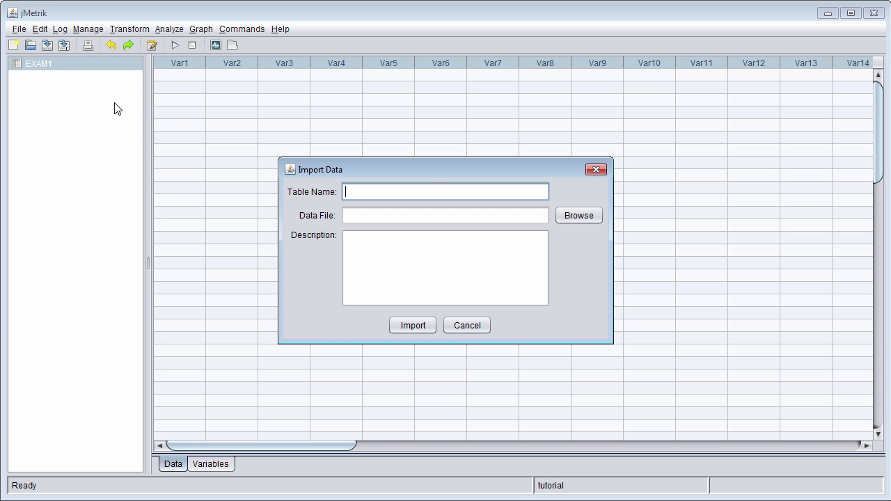
pyautogui.write('exam2')
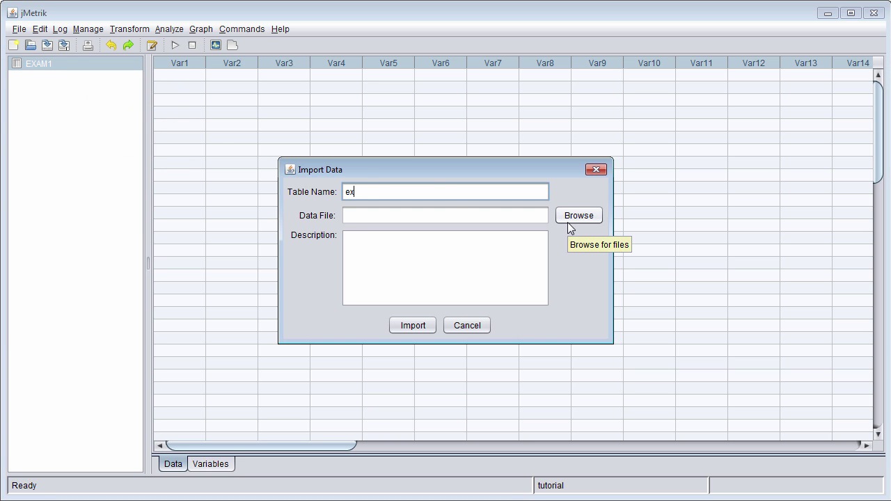
pyautogui.click(586, 219)
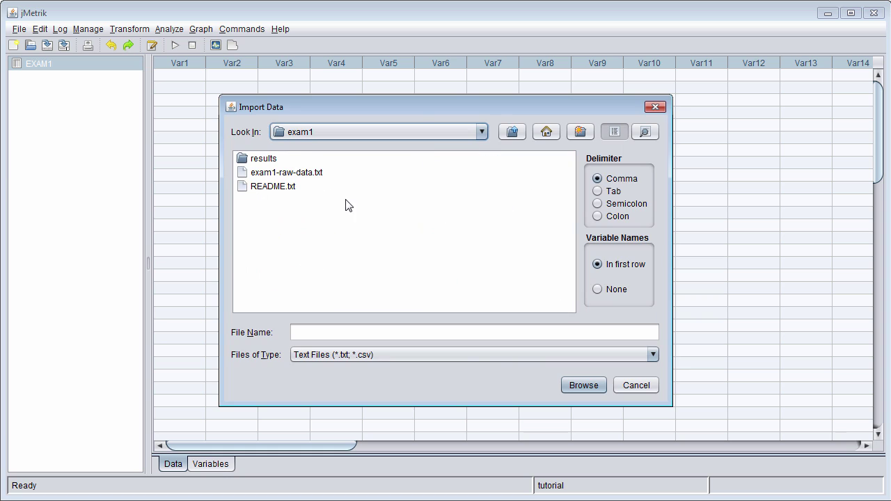
pyautogui.click(509, 132)
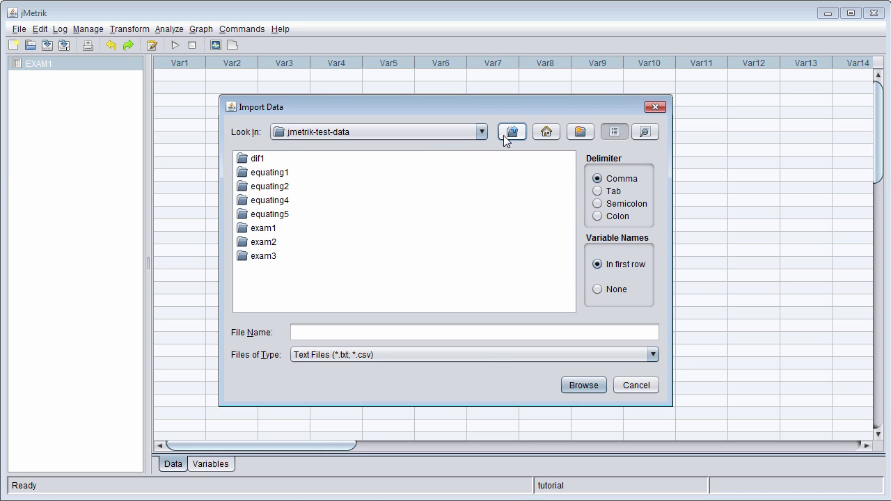
pyautogui.click(262, 243)
pyautogui.doubleClick(262, 243)
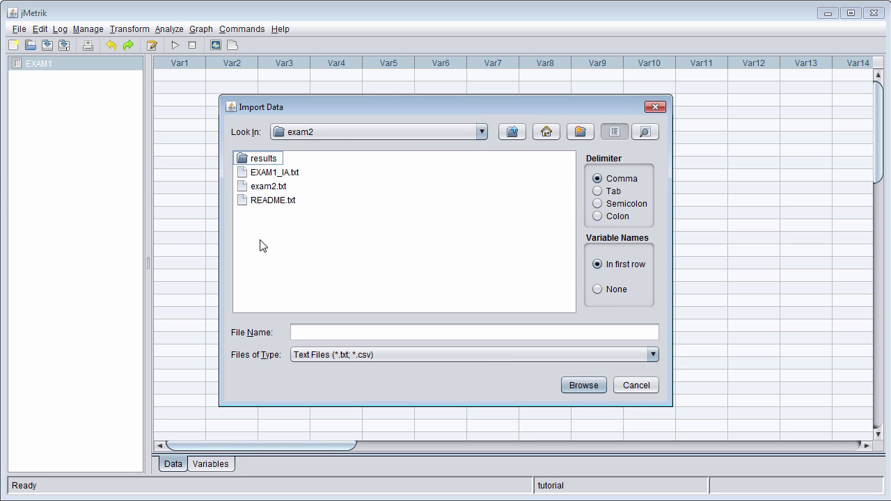
pyautogui.click(269, 187)
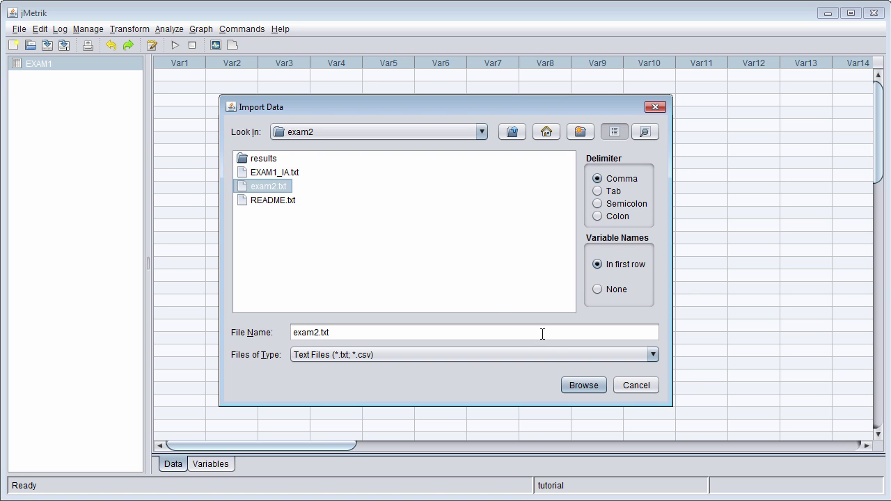
pyautogui.click(571, 385)
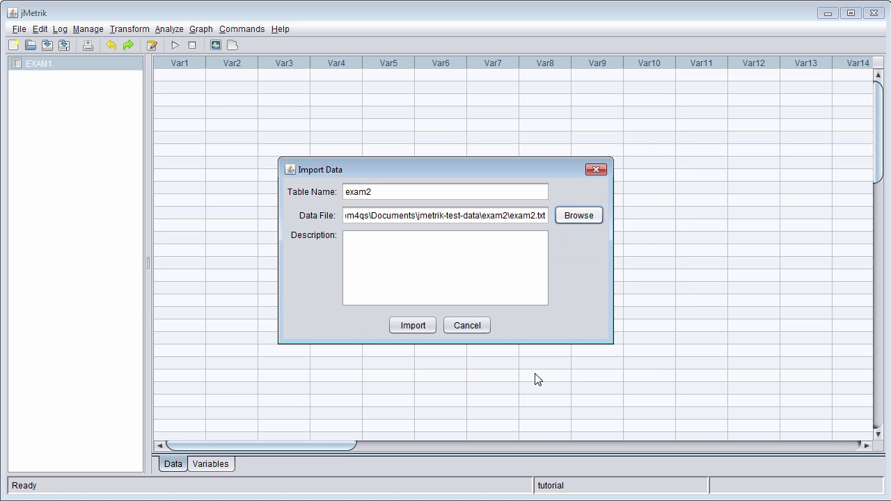
pyautogui.click(428, 331)
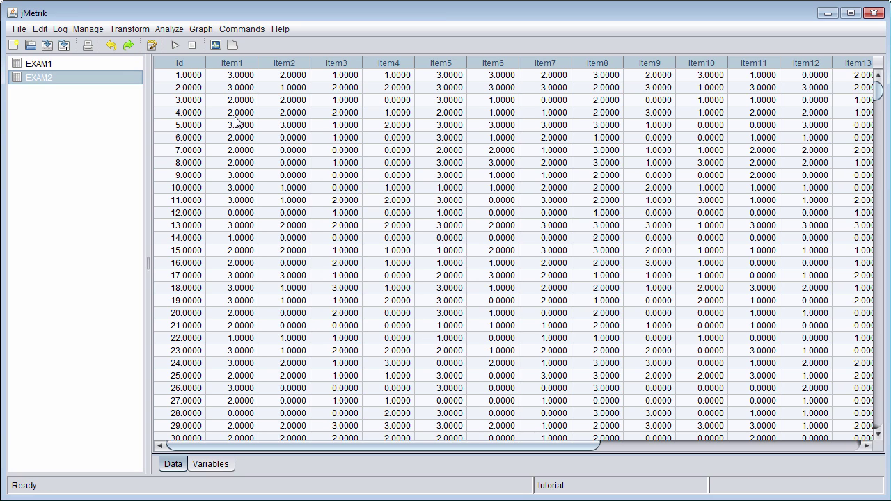
# - Import exam3.txt from the exam3 folder of jmetrik-test-data as a new table named exam3
pyautogui.click(89, 31)
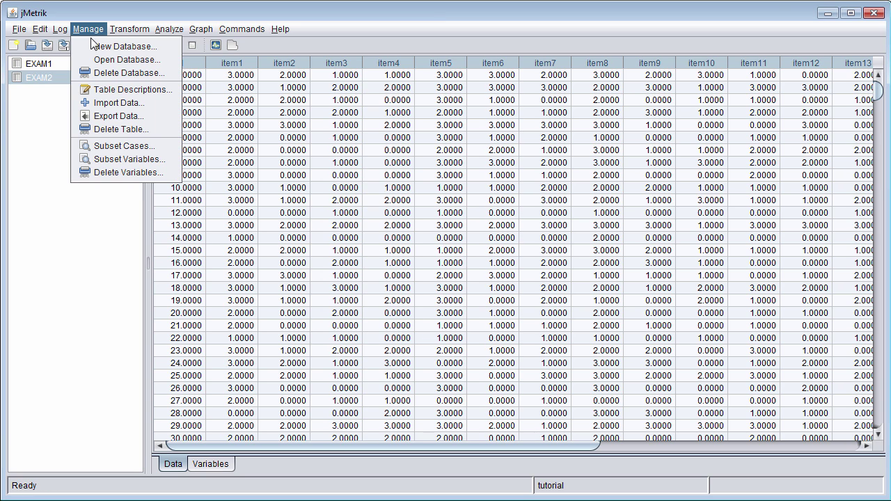
pyautogui.click(118, 102)
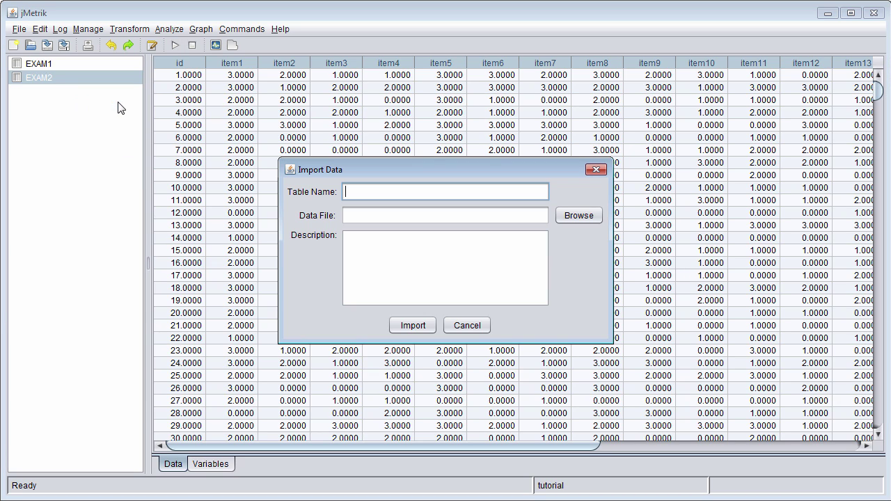
pyautogui.write('exam3')
pyautogui.click(570, 218)
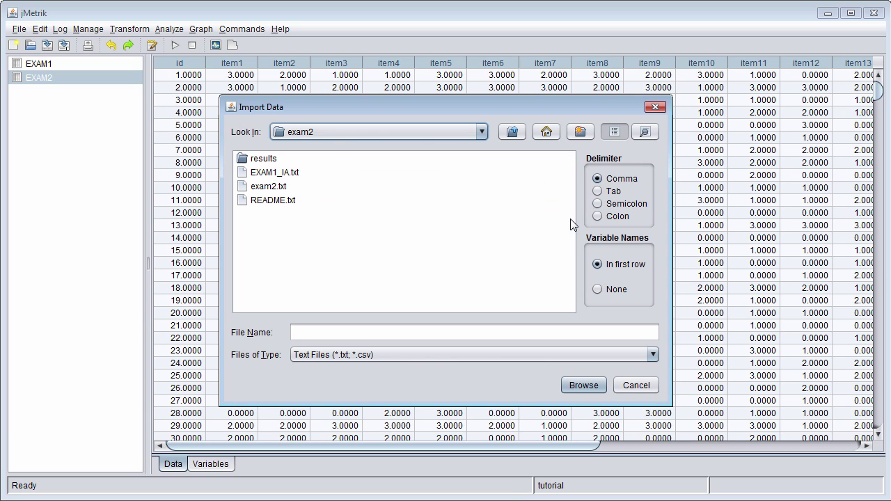
pyautogui.click(515, 132)
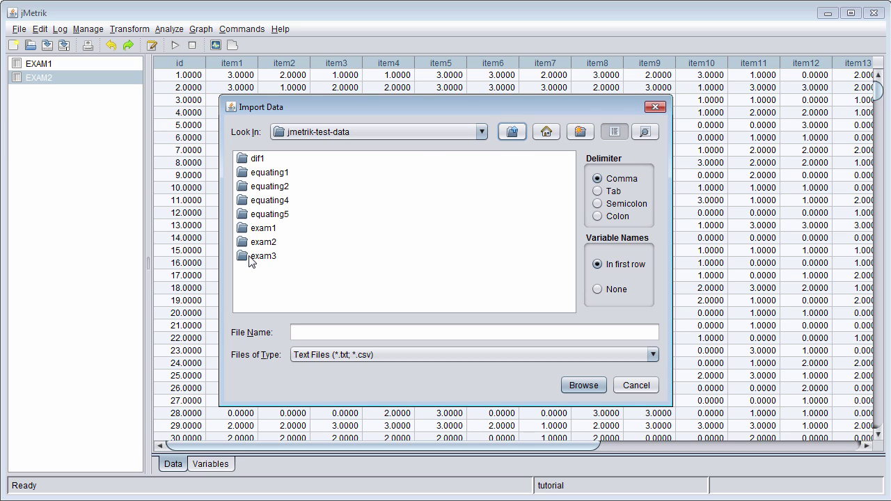
pyautogui.doubleClick(249, 256)
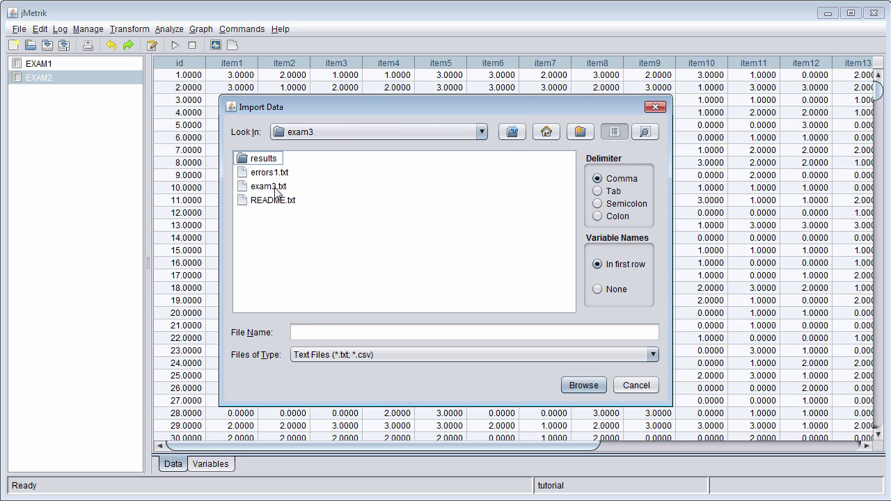
pyautogui.click(272, 187)
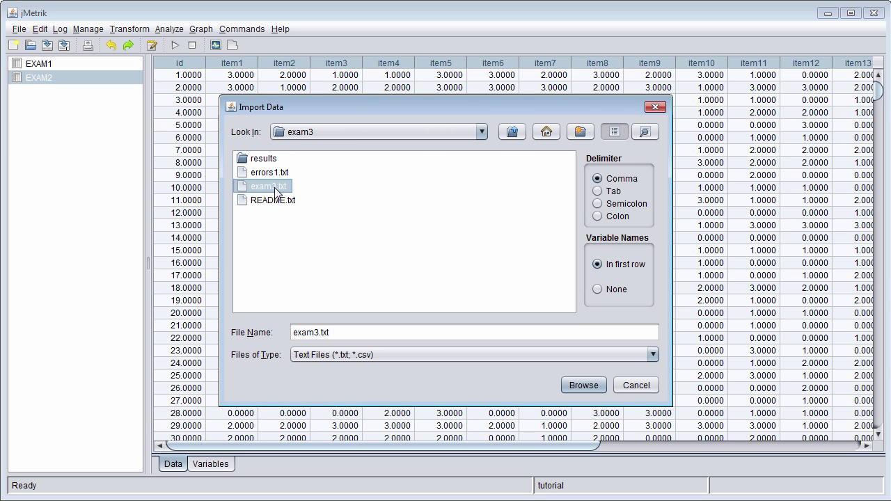
pyautogui.click(584, 385)
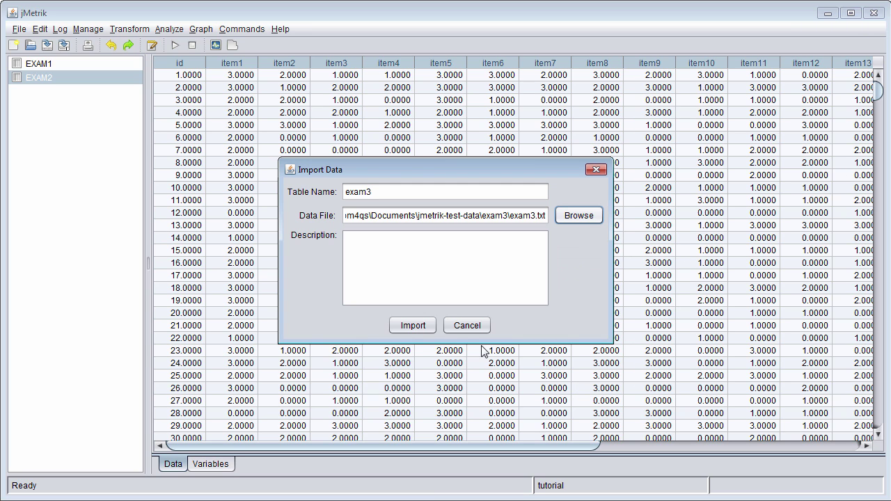
pyautogui.click(421, 329)
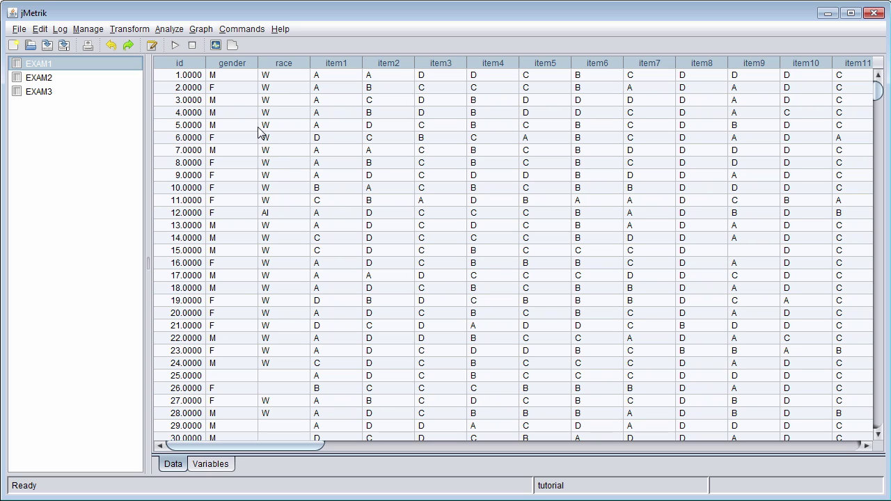
# - Start Advanced Item Scoring for the EXAM1 table and enter the response options A, B, C and D
pyautogui.click(130, 29)
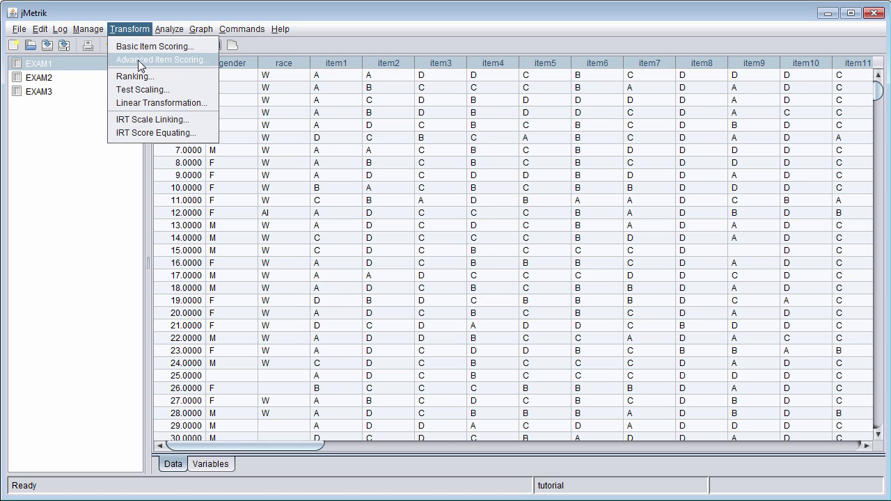
pyautogui.click(138, 60)
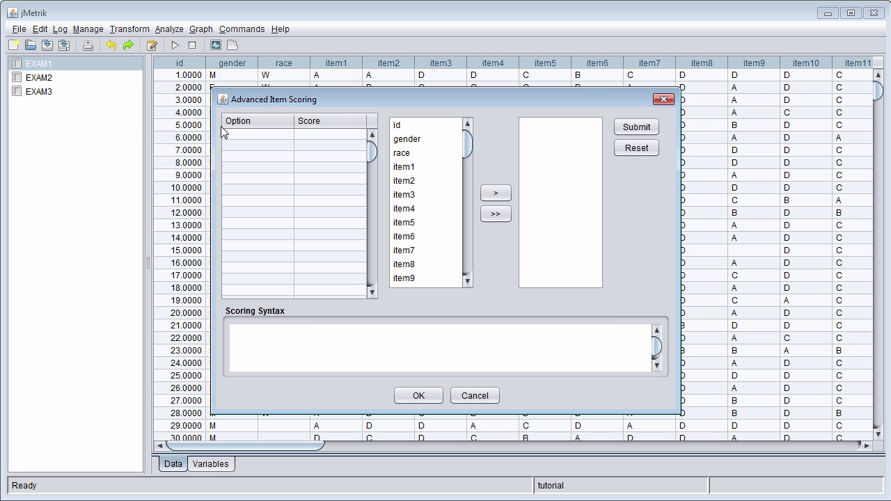
pyautogui.doubleClick(247, 135)
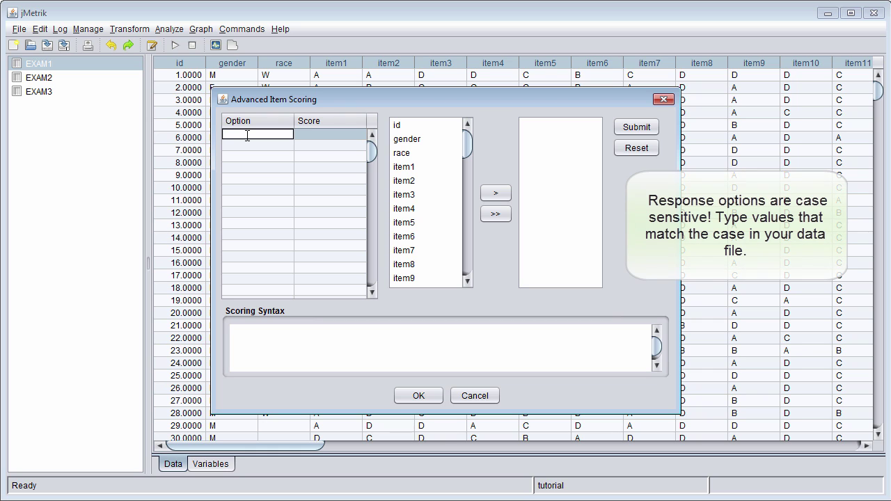
pyautogui.write('A')
pyautogui.press('Return')
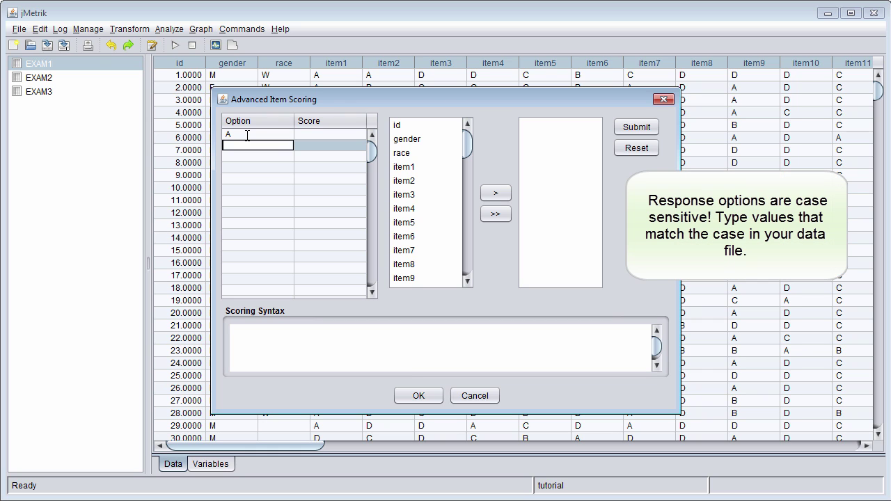
pyautogui.write('B')
pyautogui.press('Return')
pyautogui.write('C')
pyautogui.press('Return')
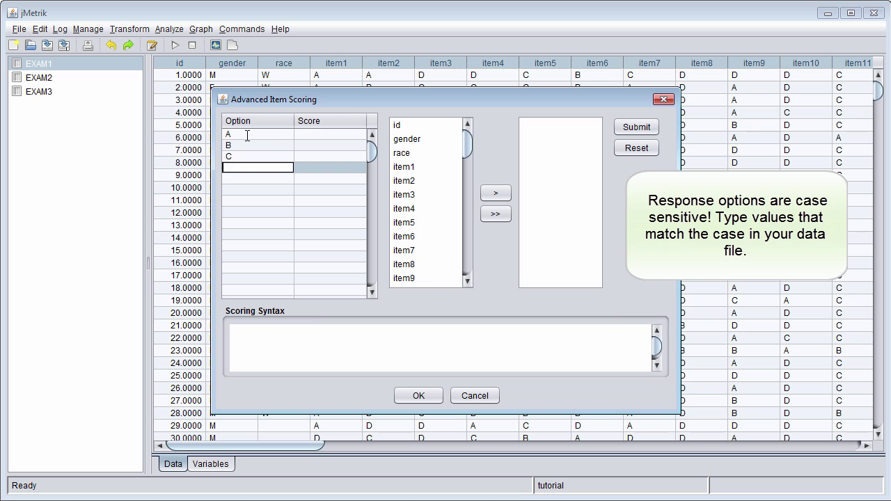
pyautogui.write('D')
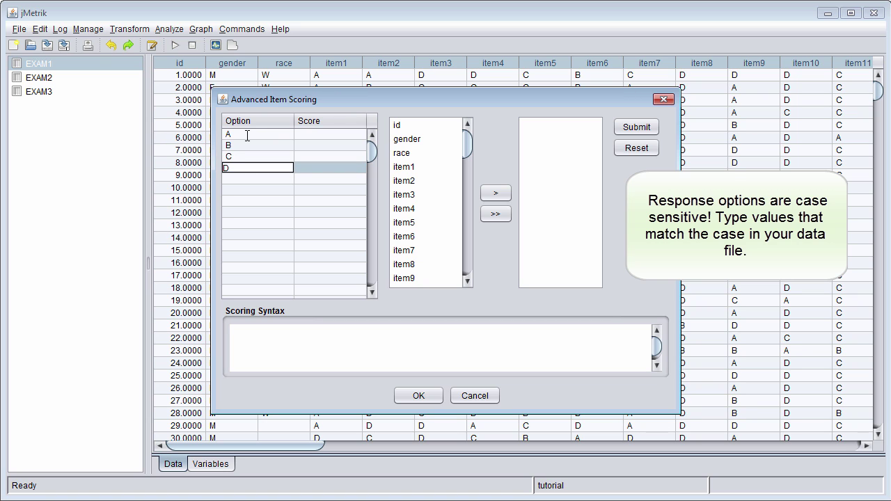
# - Score option A as 1 and options B, C and D as 0
pyautogui.doubleClick(326, 133)
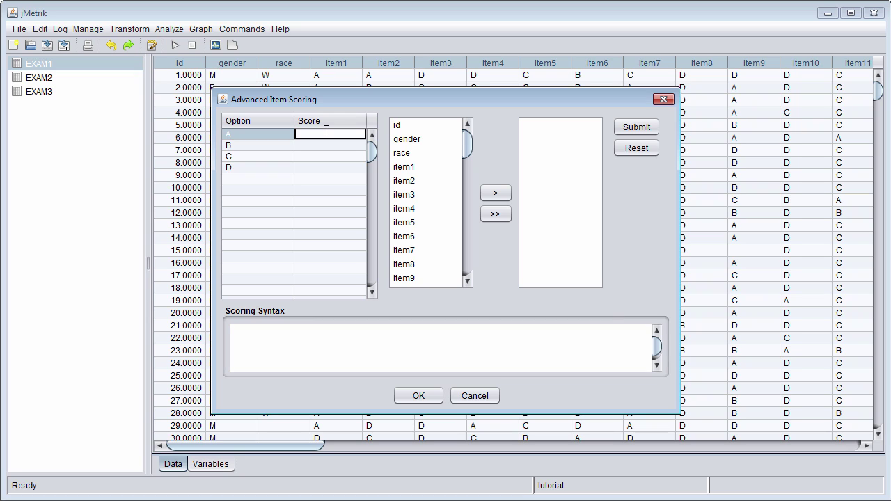
pyautogui.write('1')
pyautogui.press('Return')
pyautogui.write('0')
pyautogui.press('Return')
pyautogui.write('0')
pyautogui.press('Return')
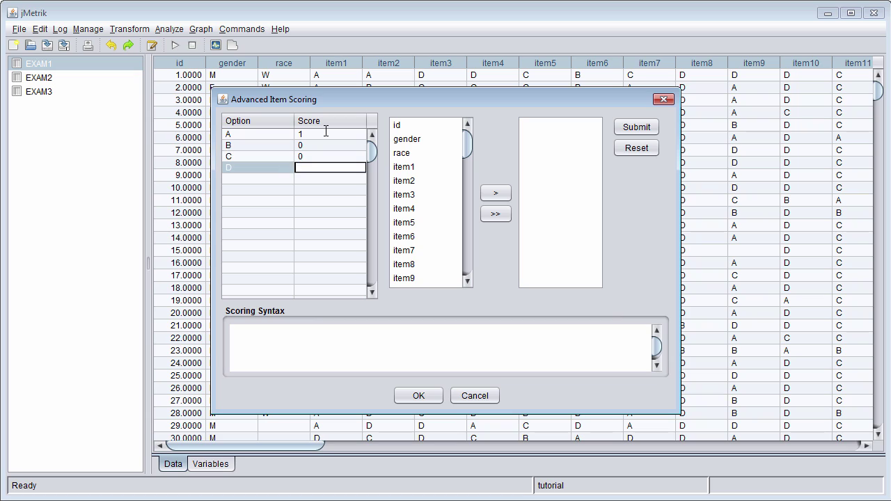
pyautogui.write('0')
pyautogui.press('Return')
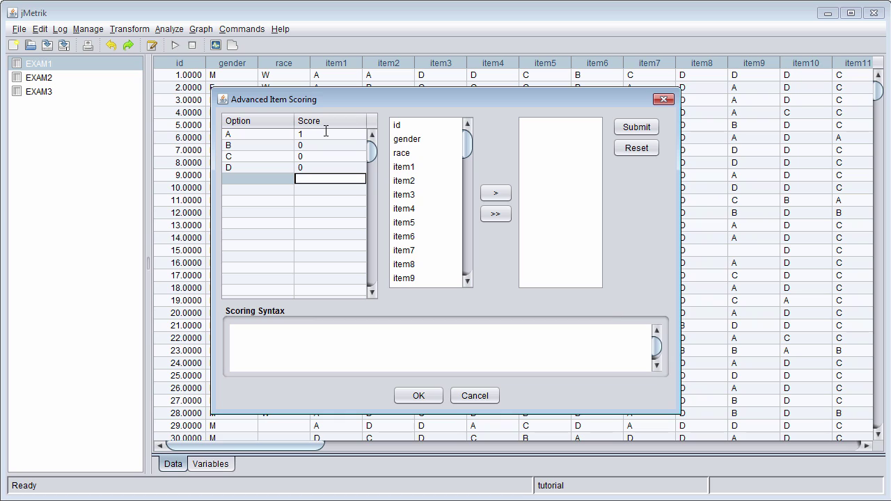
# - Select item1, item9, item12 and item15 together as the items whose correct answer is A
pyautogui.click(406, 167)
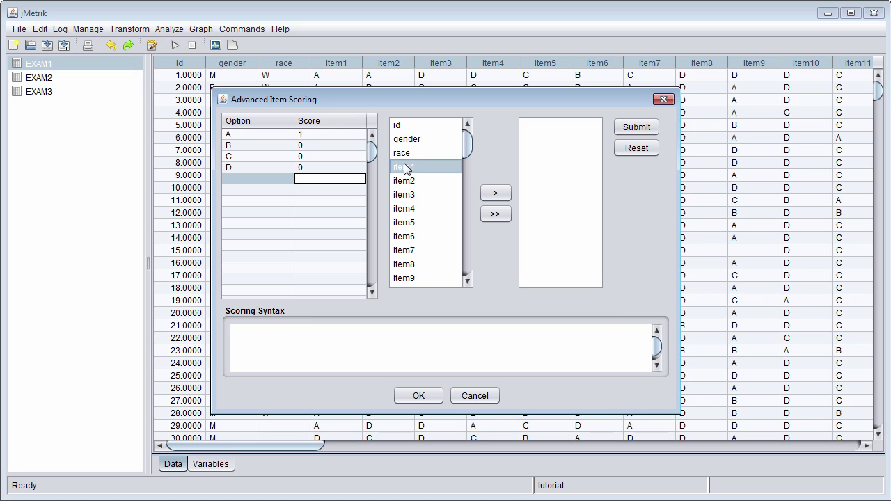
pyautogui.keyDown('ctrl'); pyautogui.click(406, 278); pyautogui.keyUp('ctrl')
pyautogui.click(468, 281)
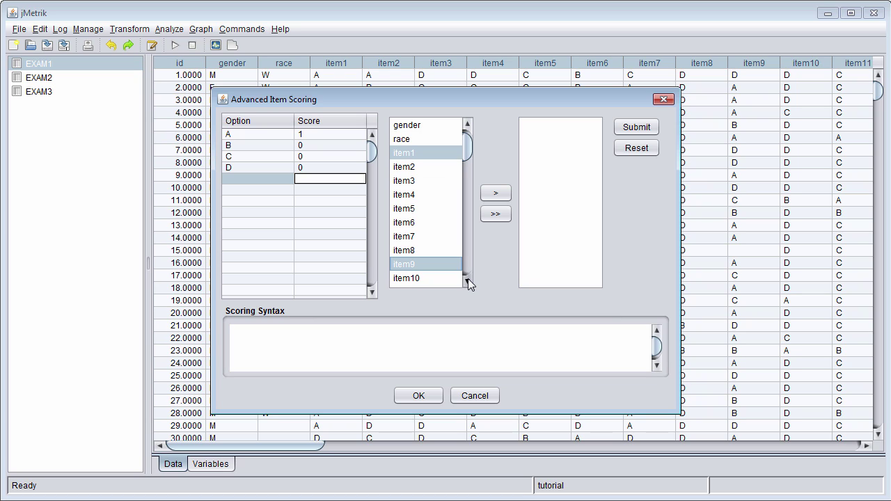
pyautogui.moveTo(468, 281); pyautogui.dragTo(468, 282)
pyautogui.click(468, 281)
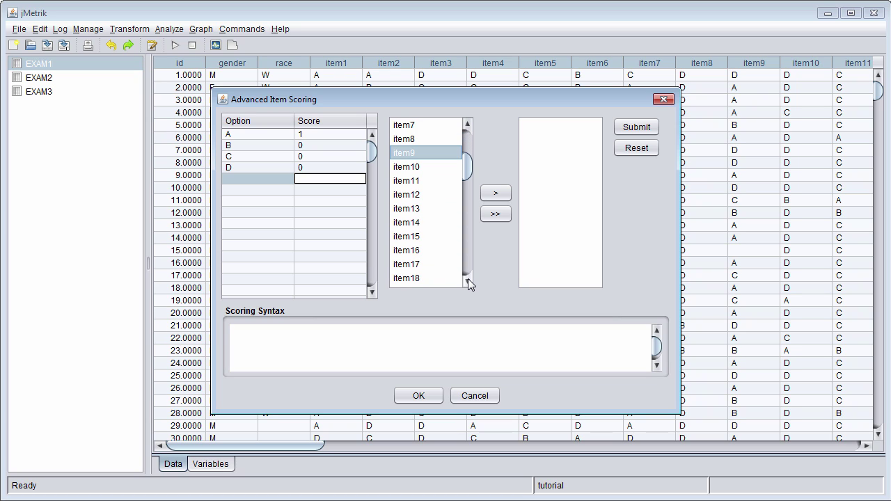
pyautogui.keyDown('ctrl'); pyautogui.click(413, 195); pyautogui.keyUp('ctrl')
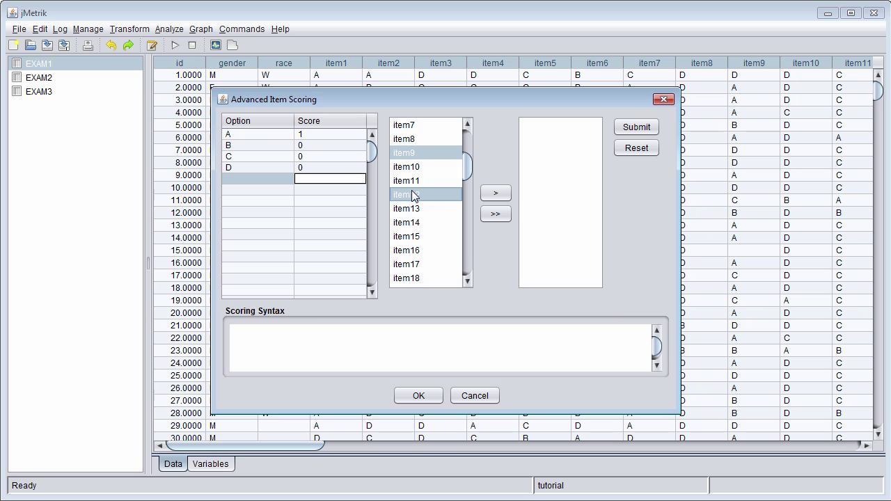
pyautogui.keyDown('ctrl'); pyautogui.click(404, 237); pyautogui.keyUp('ctrl')
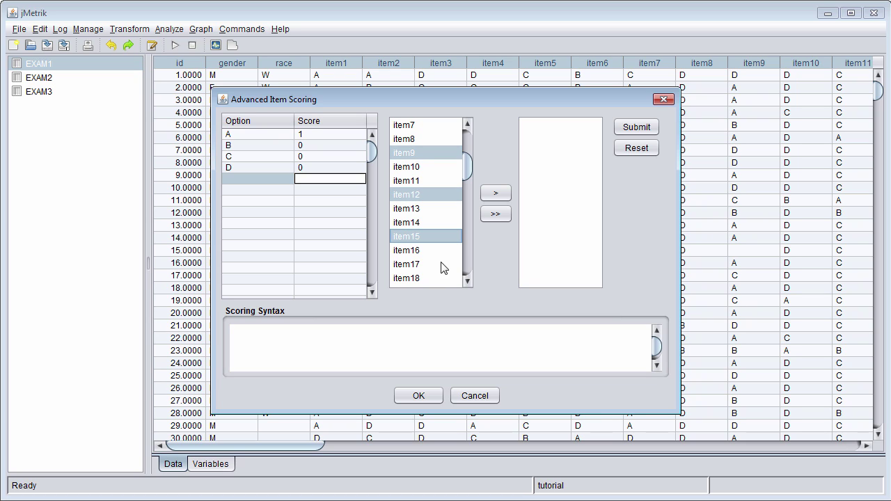
# - Add item19 and item21 to the selection of items keyed A
pyautogui.click(466, 282)
pyautogui.click(467, 281)
pyautogui.click(466, 281)
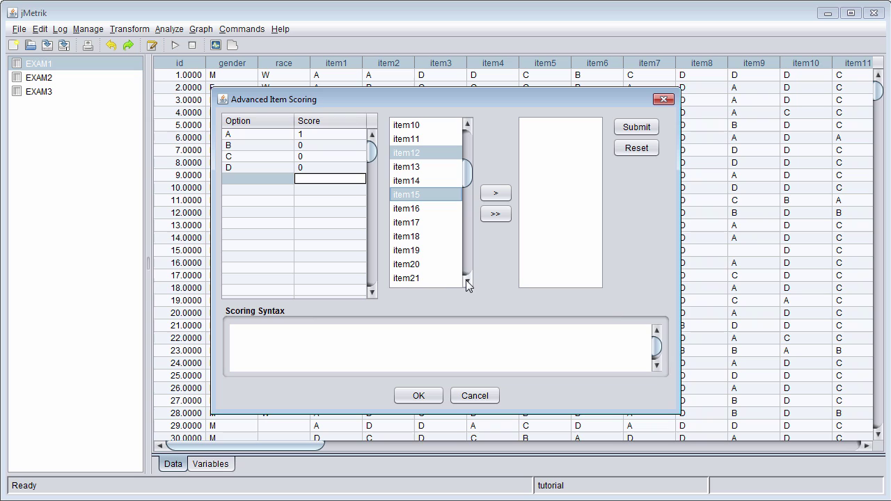
pyautogui.keyDown('ctrl'); pyautogui.click(415, 252); pyautogui.keyUp('ctrl')
pyautogui.keyDown('ctrl'); pyautogui.click(417, 278); pyautogui.keyUp('ctrl')
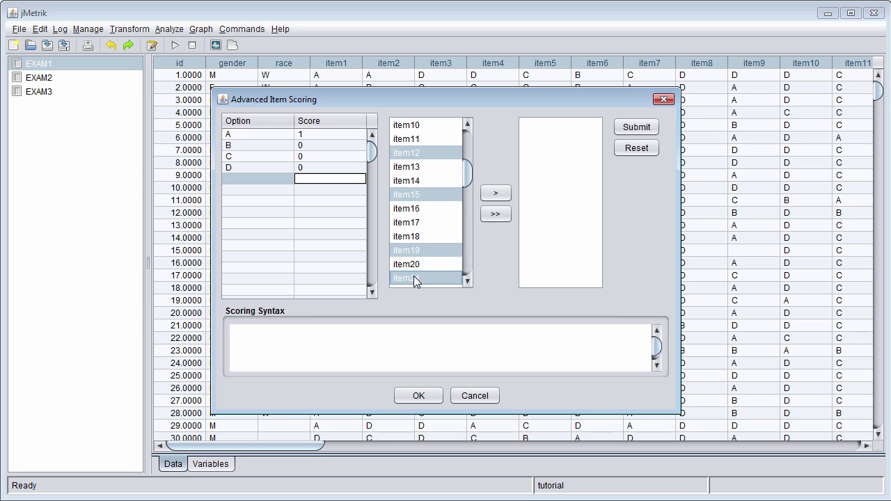
# - Extend the selection of items keyed A with item22 and item28
pyautogui.click(467, 281)
pyautogui.click(466, 281)
pyautogui.click(466, 281)
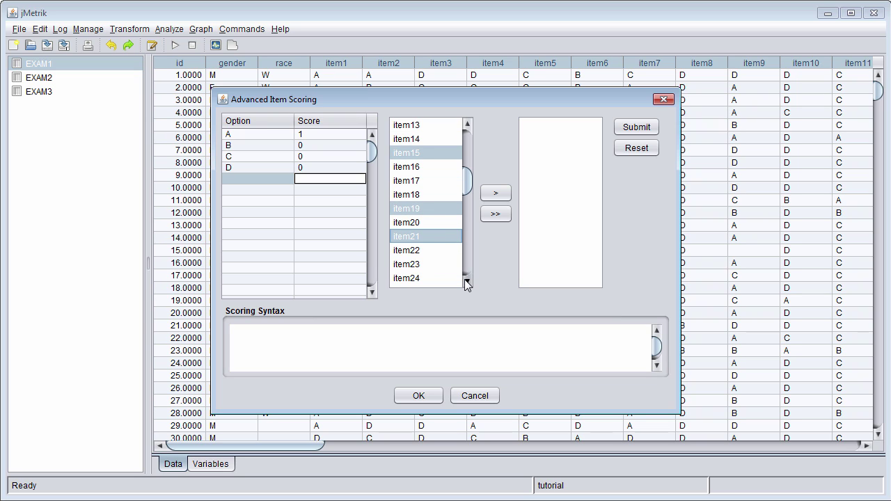
pyautogui.click(467, 281)
pyautogui.click(466, 282)
pyautogui.click(466, 281)
pyautogui.click(466, 281)
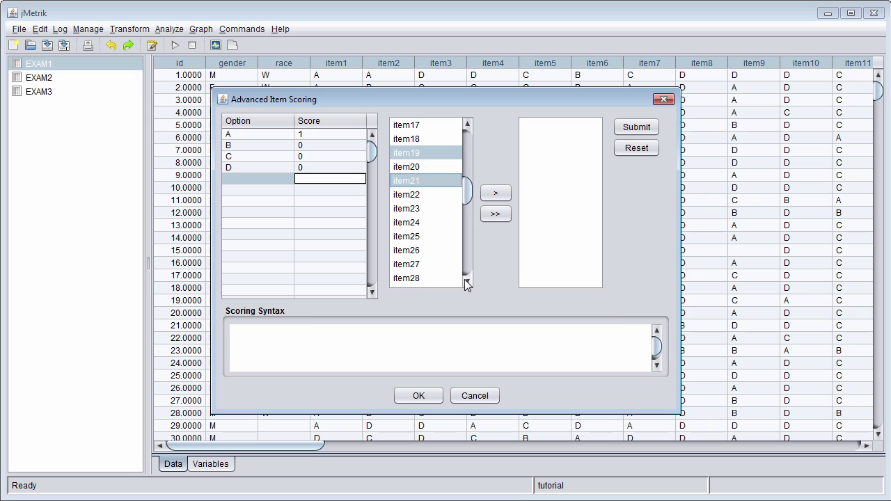
pyautogui.keyDown('ctrl'); pyautogui.click(405, 195); pyautogui.keyUp('ctrl')
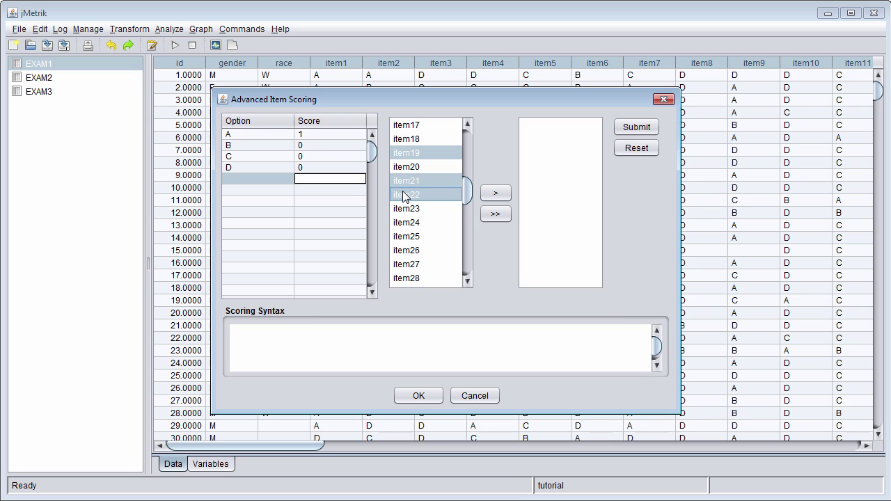
pyautogui.keyDown('ctrl'); pyautogui.click(410, 278); pyautogui.keyUp('ctrl')
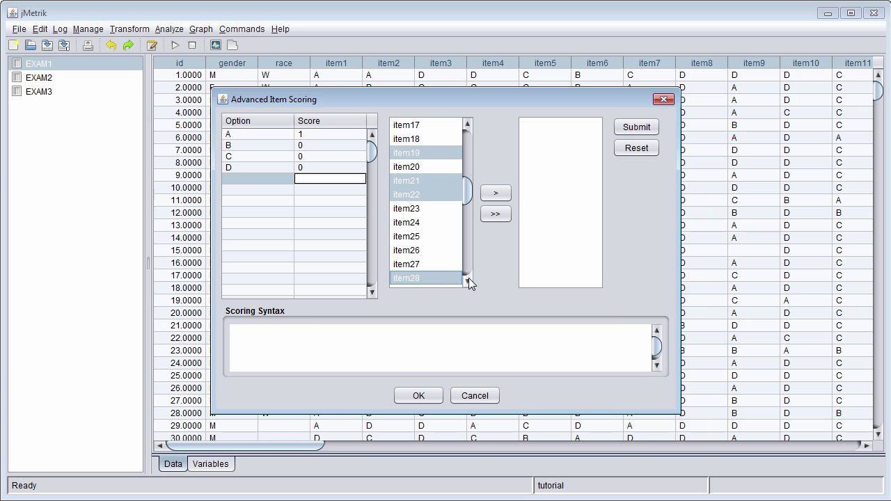
# - Add item29, item30, item34, item38 and item42 to the selection of items keyed A
pyautogui.scroll(-7, 468, 278)
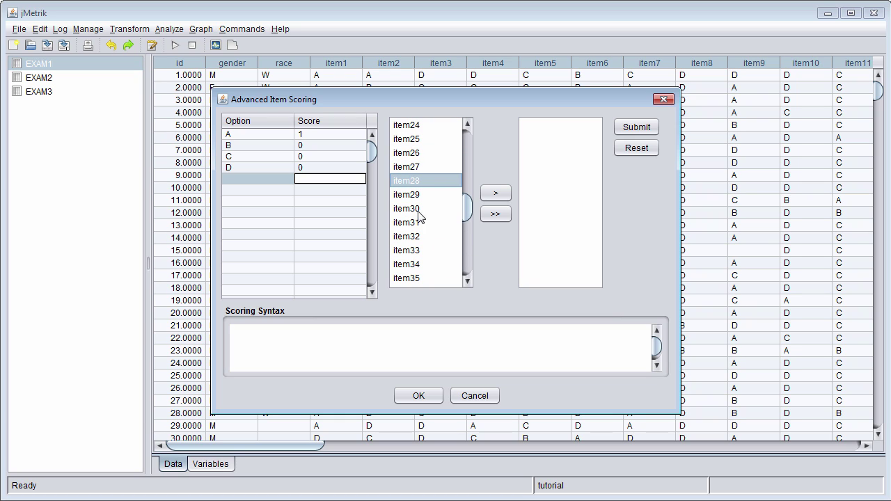
pyautogui.keyDown('shift'); pyautogui.click(412, 197); pyautogui.keyUp('shift')
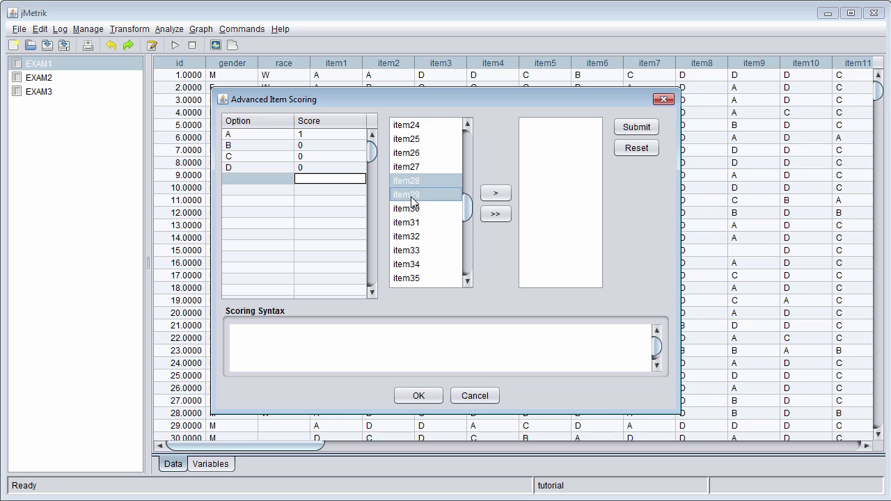
pyautogui.keyDown('shift'); pyautogui.click(414, 210); pyautogui.keyUp('shift')
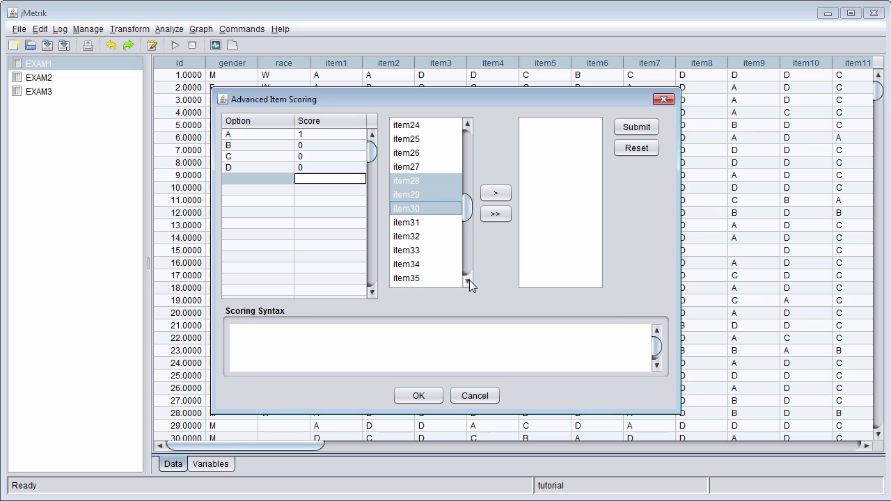
pyautogui.scroll(-4, 469, 280)
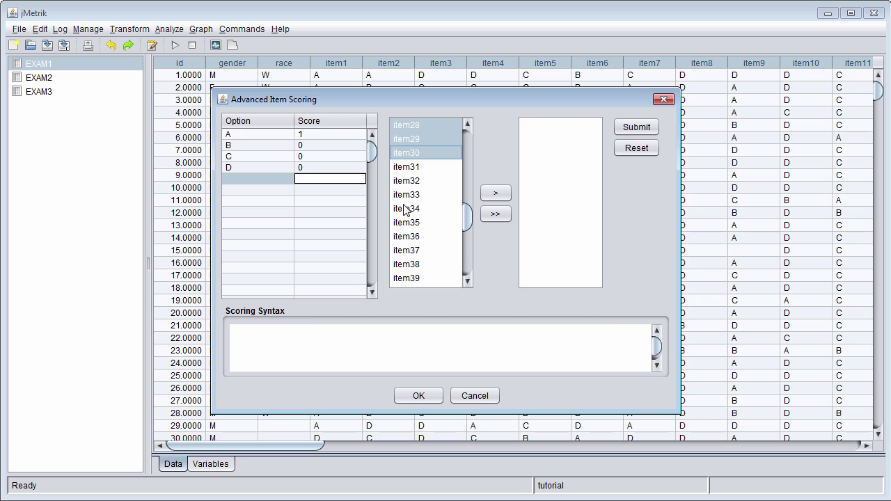
pyautogui.keyDown('ctrl'); pyautogui.click(406, 210); pyautogui.keyUp('ctrl')
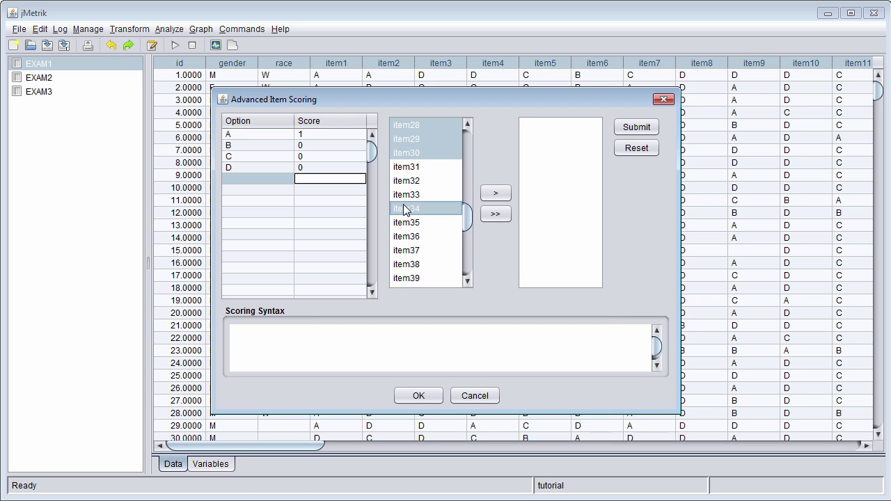
pyautogui.keyDown('ctrl'); pyautogui.click(415, 264); pyautogui.keyUp('ctrl')
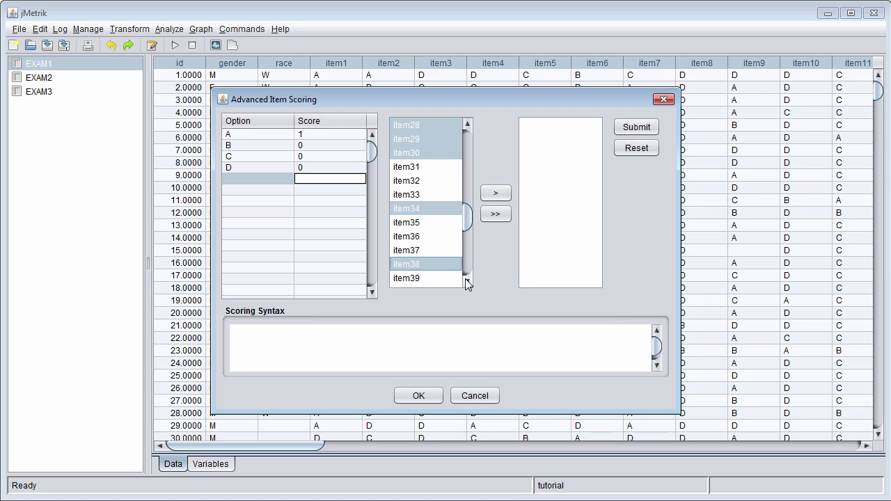
pyautogui.scroll(-2, 469, 284)
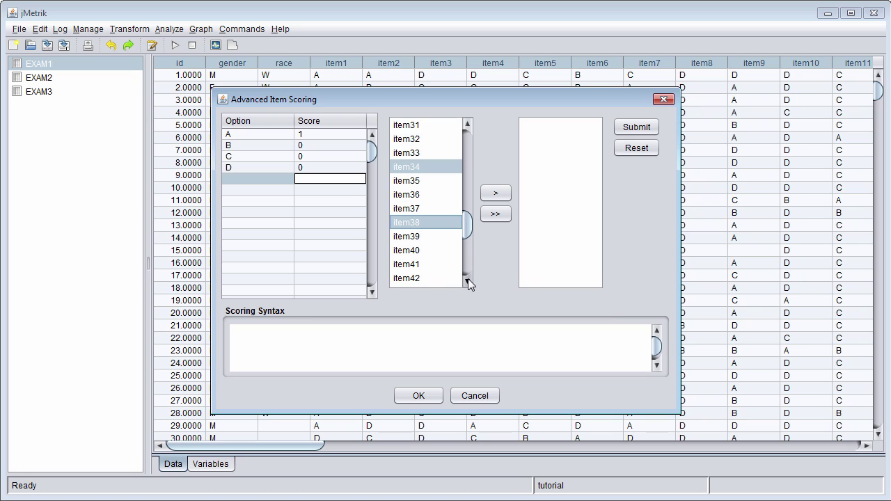
pyautogui.keyDown('ctrl'); pyautogui.click(406, 238); pyautogui.keyUp('ctrl')
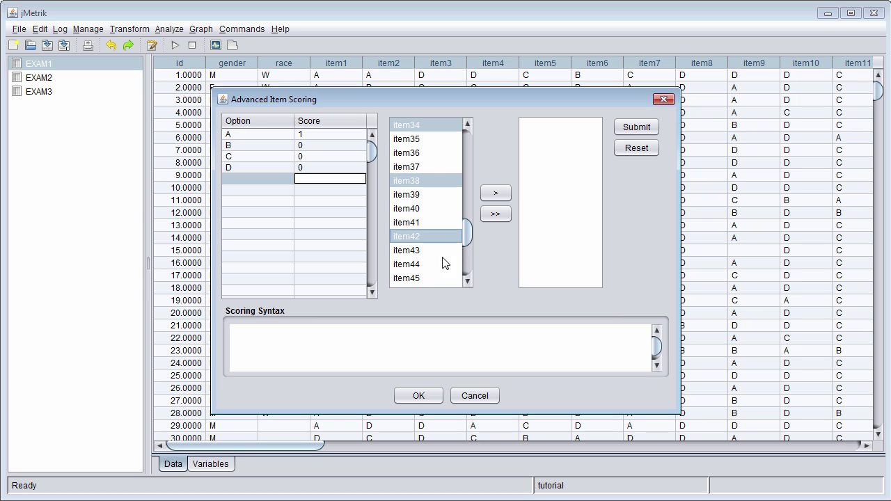
# - Include item52 and item55 in the selection, and submit the A-keyed scoring for all selected items
pyautogui.click(468, 282)
pyautogui.scroll(-7, 468, 282)
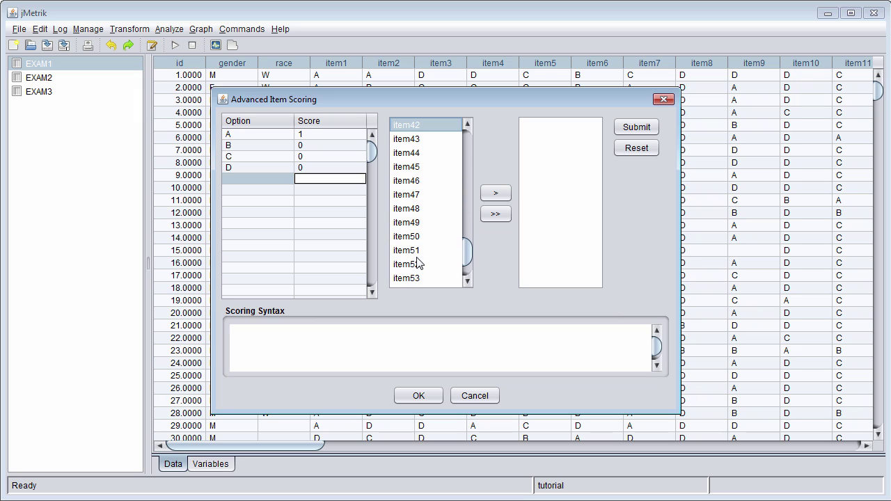
pyautogui.click(418, 264)
pyautogui.click(467, 282)
pyautogui.click(466, 281)
pyautogui.click(466, 281)
pyautogui.click(466, 282)
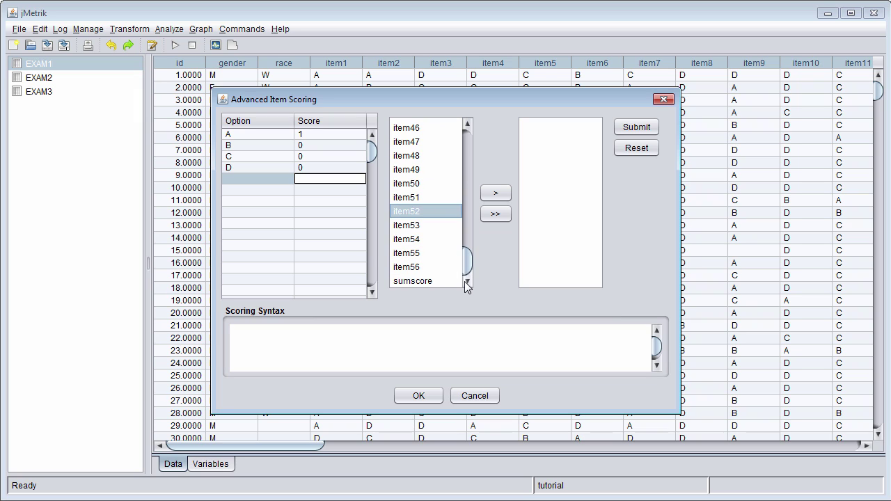
pyautogui.keyDown('ctrl'); pyautogui.click(416, 255); pyautogui.keyUp('ctrl')
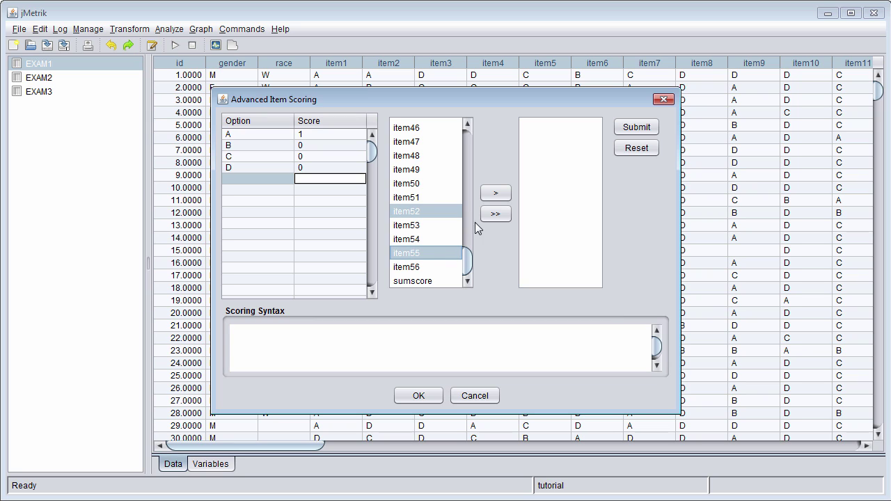
pyautogui.click(496, 195)
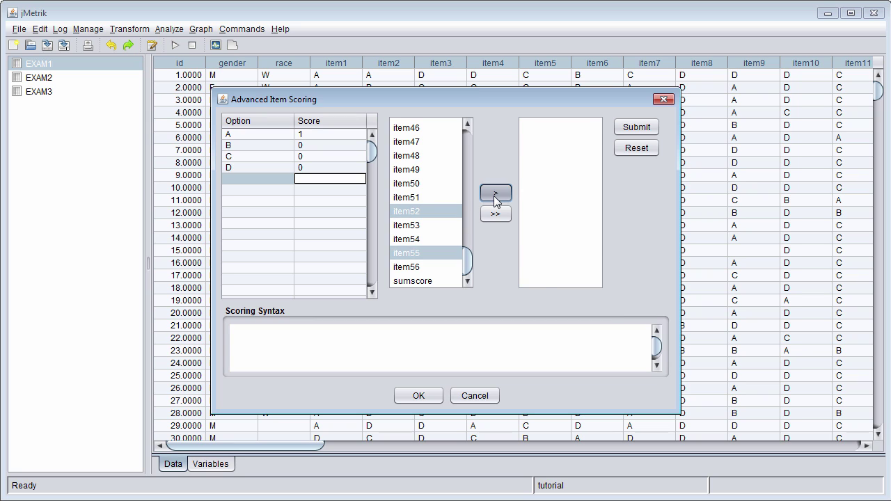
pyautogui.click(629, 128)
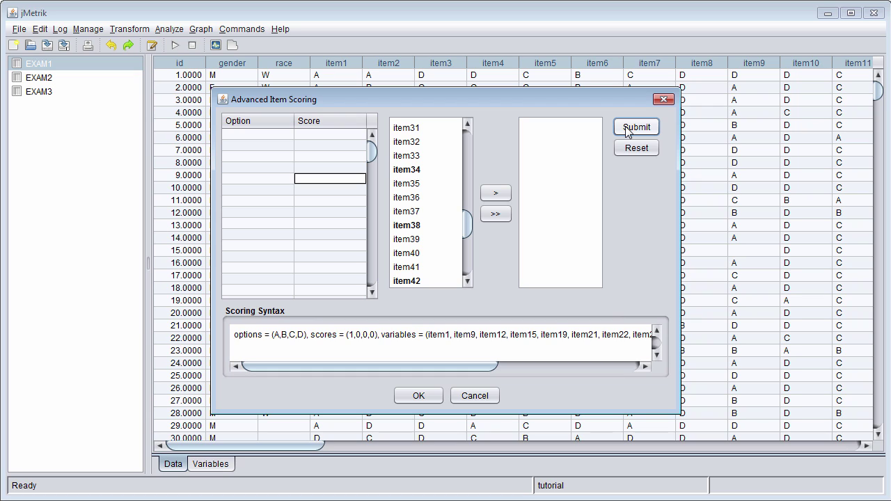
# - Enter the response options A, B, C and D for a second scoring key
pyautogui.click(278, 135)
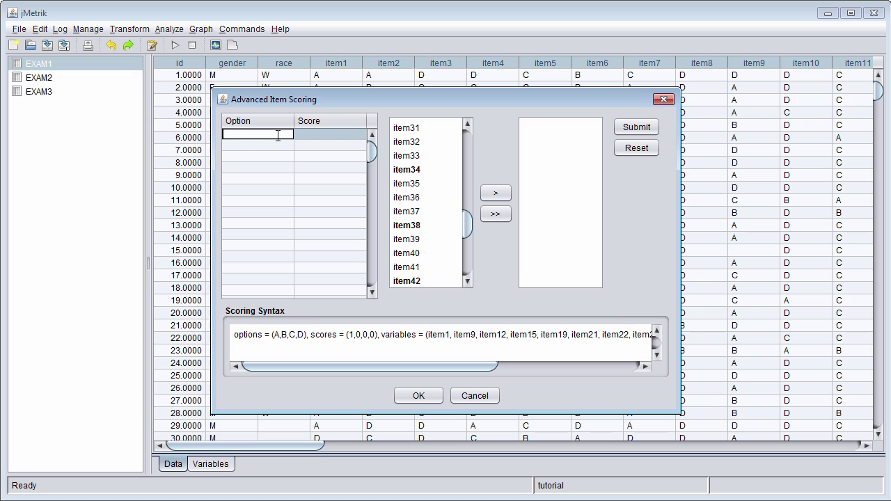
pyautogui.write('A')
pyautogui.press('Return')
pyautogui.write('B')
pyautogui.press('Return')
pyautogui.write('C')
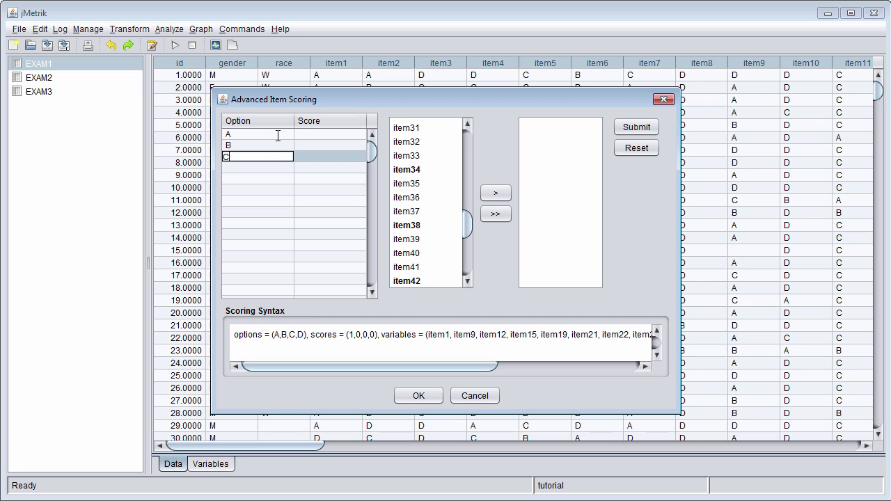
pyautogui.press('Return')
pyautogui.write('D')
# - Score option B as 1 and options A, C and D as 0
pyautogui.doubleClick(306, 134)
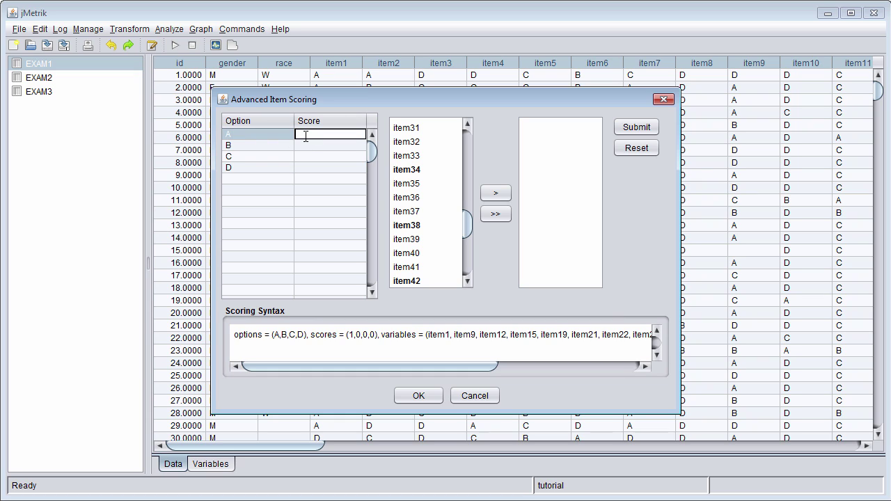
pyautogui.write('0')
pyautogui.press('Return')
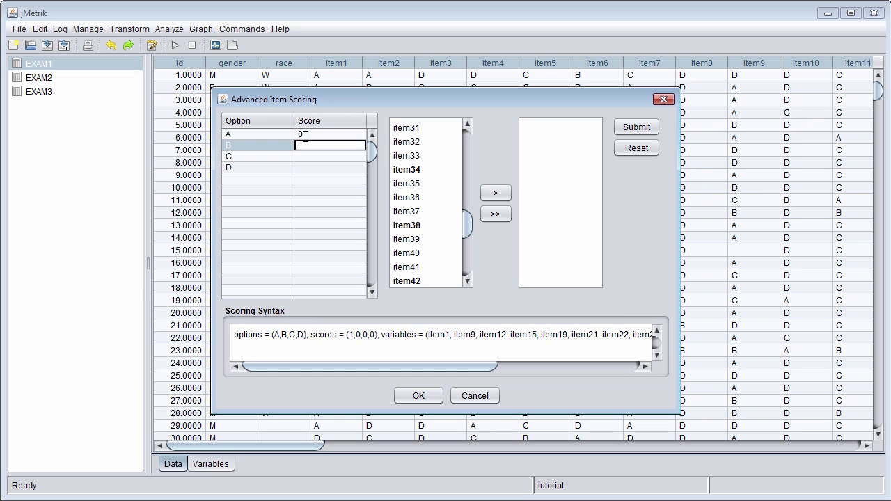
pyautogui.write('1')
pyautogui.press('Return')
pyautogui.write('0')
pyautogui.press('Return')
pyautogui.write('0')
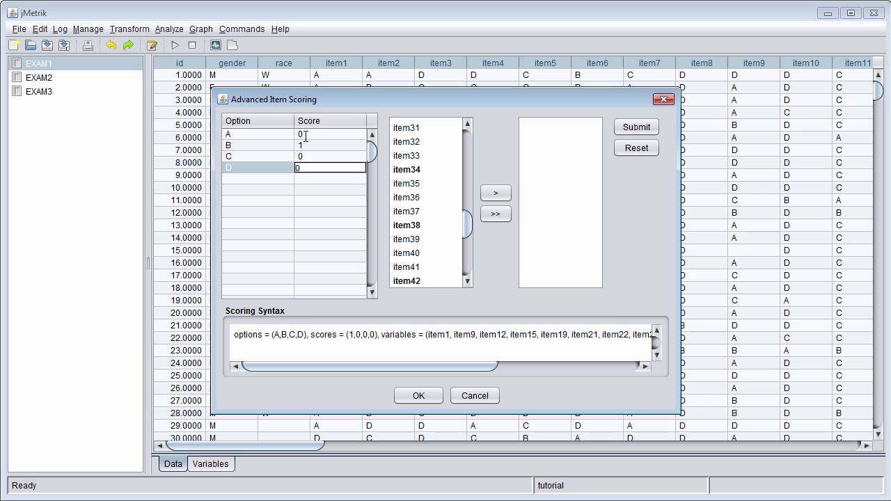
pyautogui.press('Return')
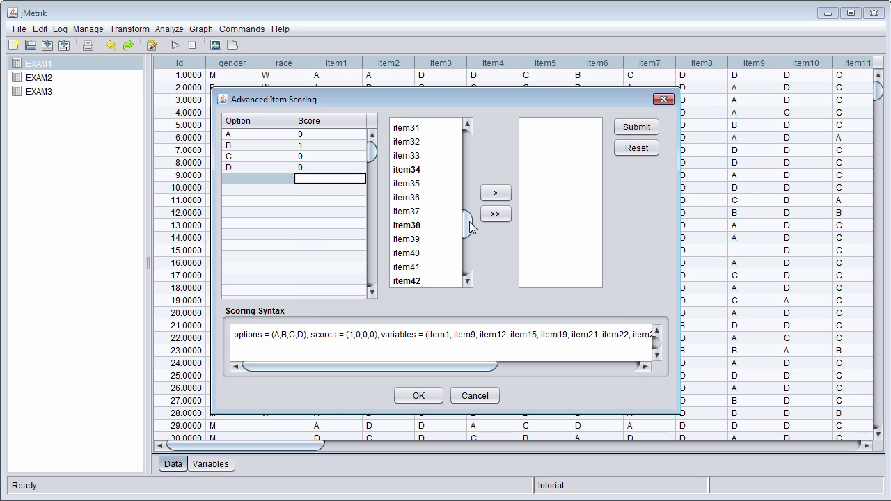
# - Select item4, item6, item16 and item18 in the variable list as items keyed B
pyautogui.moveTo(469, 221); pyautogui.dragTo(466, 142)
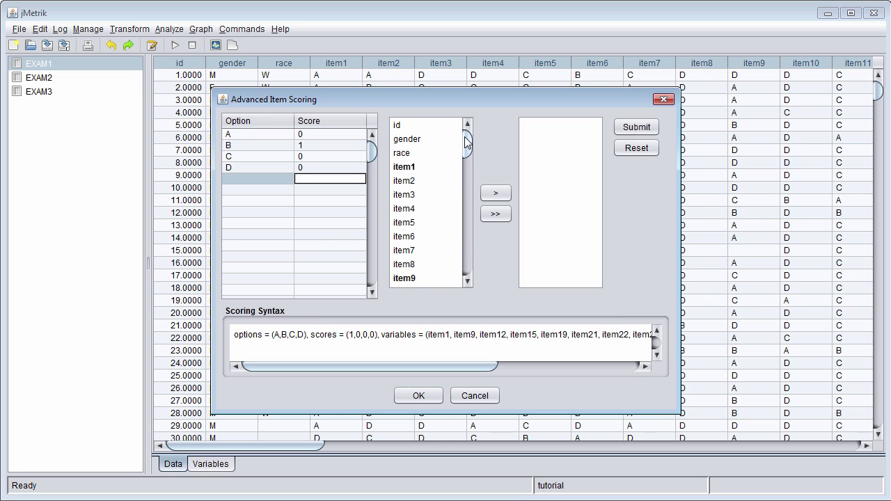
pyautogui.click(413, 210)
pyautogui.keyDown('ctrl'); pyautogui.click(414, 236); pyautogui.keyUp('ctrl')
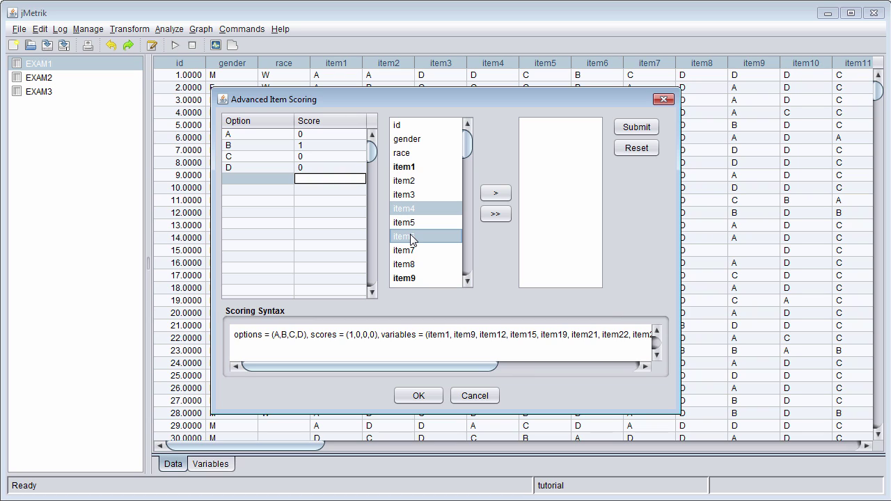
pyautogui.click(466, 282)
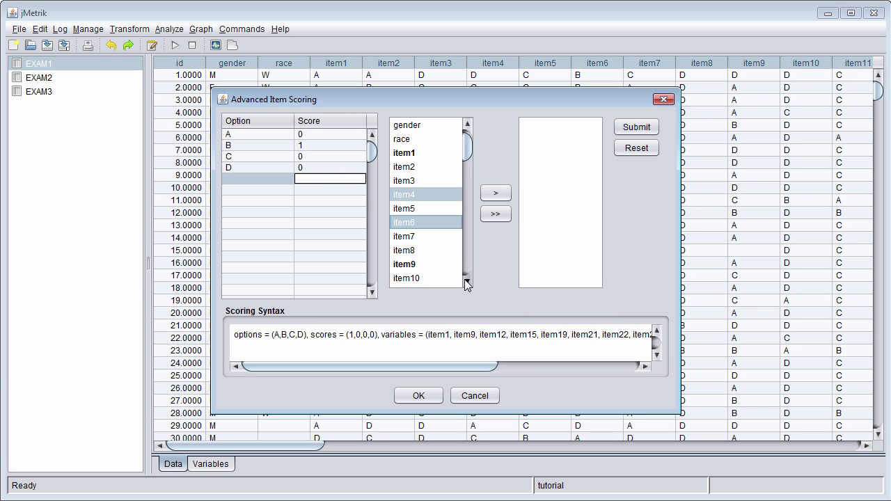
pyautogui.click(466, 282)
pyautogui.click(467, 282)
pyautogui.click(467, 282)
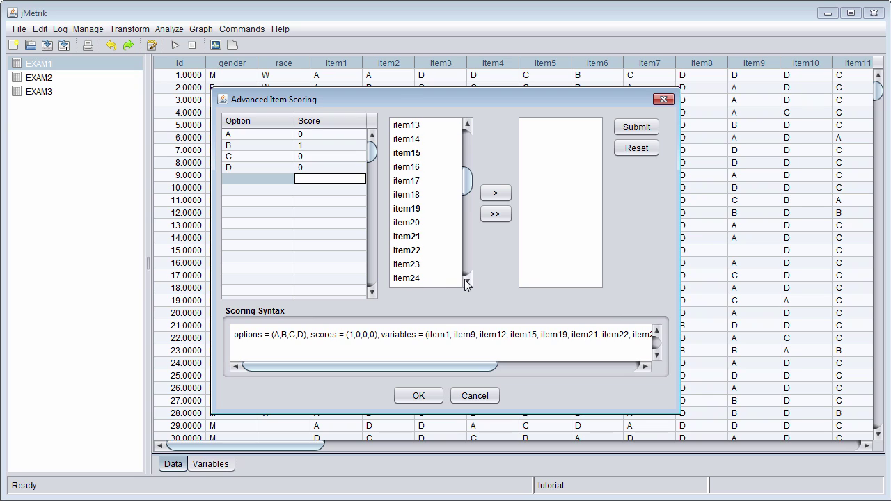
pyautogui.click(405, 168)
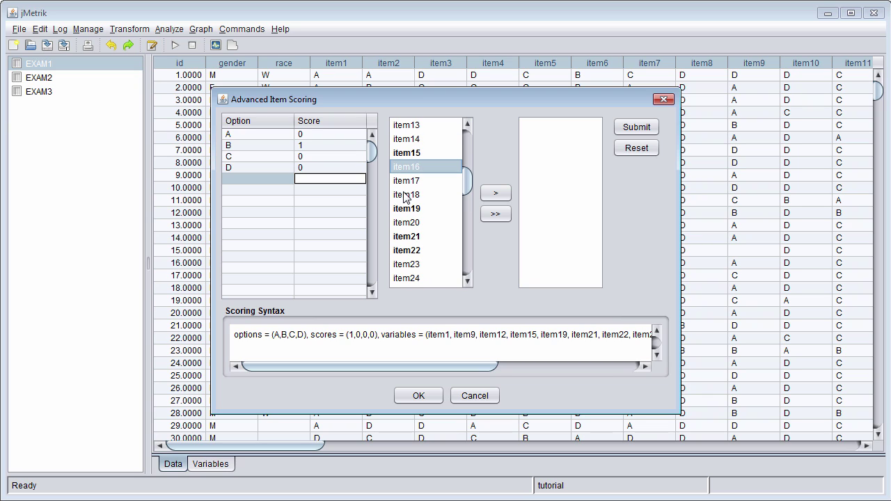
pyautogui.keyDown('ctrl'); pyautogui.click(405, 195); pyautogui.keyUp('ctrl')
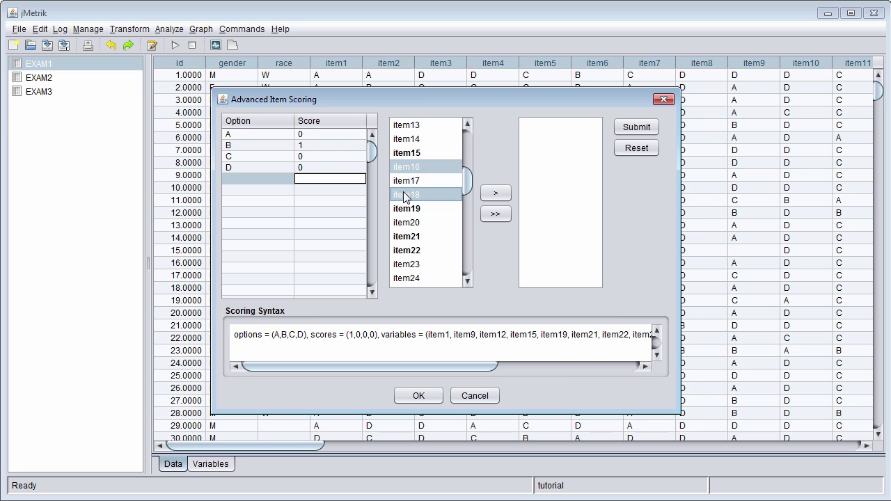
# - Add item24, item26 and item32 to the selection of items keyed B
pyautogui.click(410, 278)
pyautogui.click(467, 282)
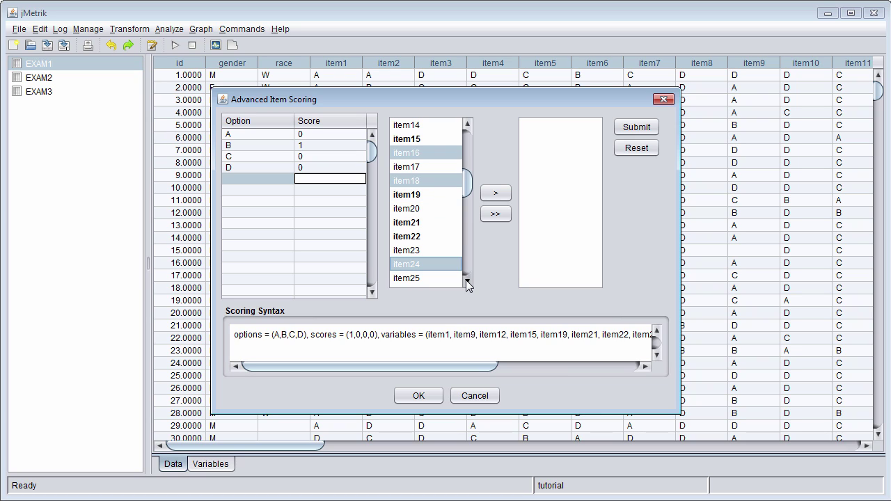
pyautogui.click(467, 282)
pyautogui.click(466, 282)
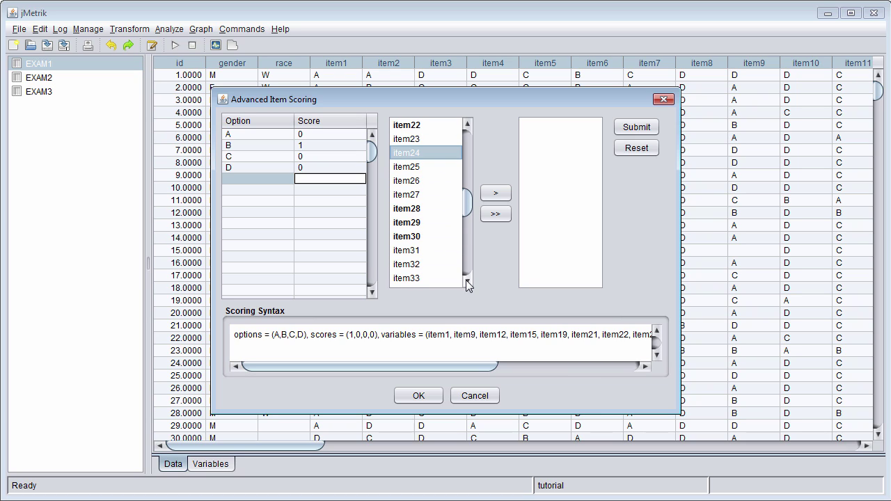
pyautogui.keyDown('ctrl'); pyautogui.click(413, 181); pyautogui.keyUp('ctrl')
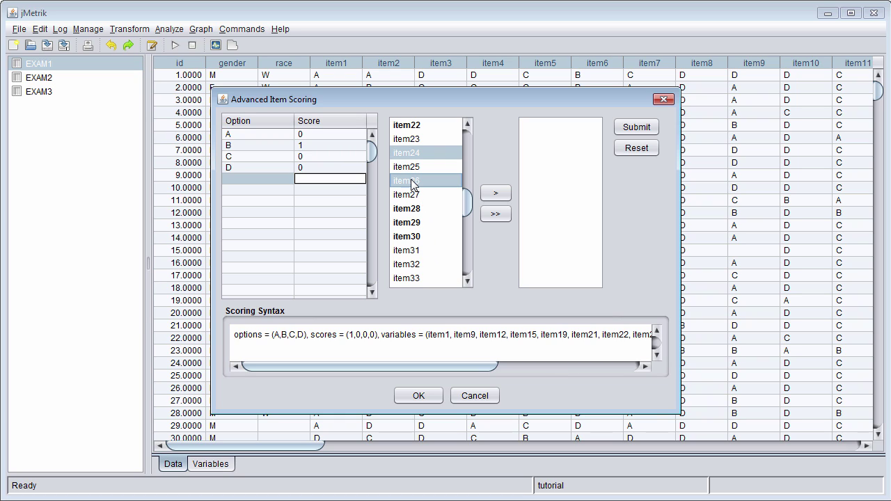
pyautogui.keyDown('ctrl'); pyautogui.click(406, 264); pyautogui.keyUp('ctrl')
# - Add item33, item35, item43 and item44 to the selection of items keyed B
pyautogui.click(467, 281)
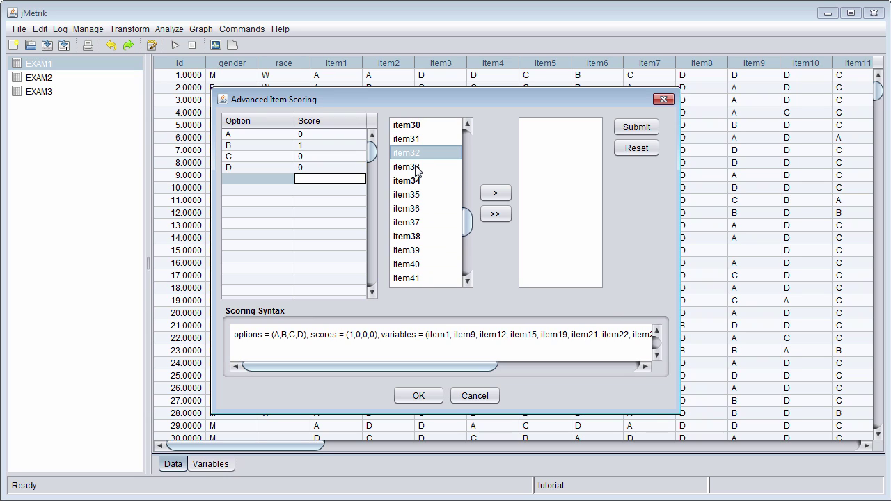
pyautogui.keyDown('ctrl'); pyautogui.click(416, 168); pyautogui.keyUp('ctrl')
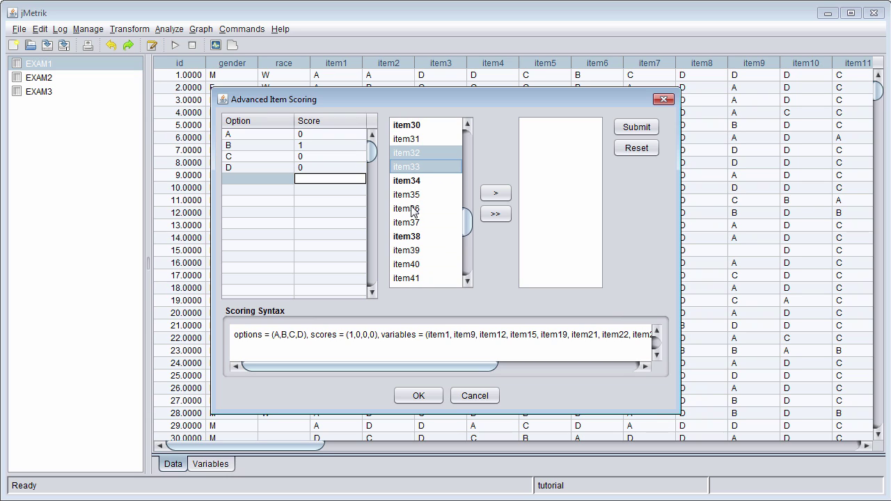
pyautogui.keyDown('ctrl'); pyautogui.click(412, 199); pyautogui.keyUp('ctrl')
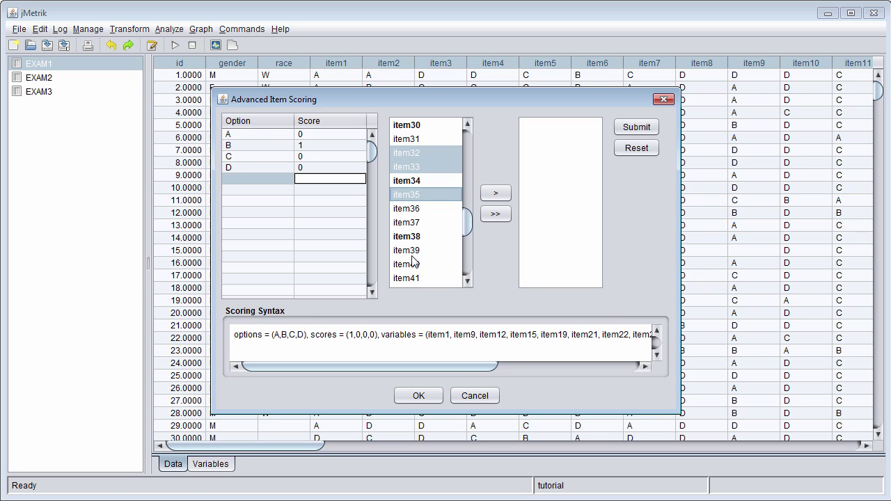
pyautogui.click(470, 281)
pyautogui.scroll(-1, 472, 281)
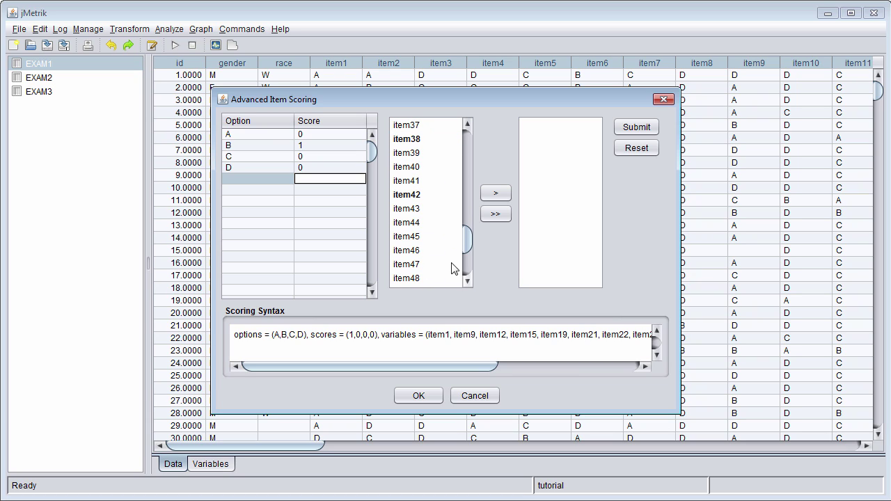
pyautogui.keyDown('ctrl'); pyautogui.click(407, 209); pyautogui.keyUp('ctrl')
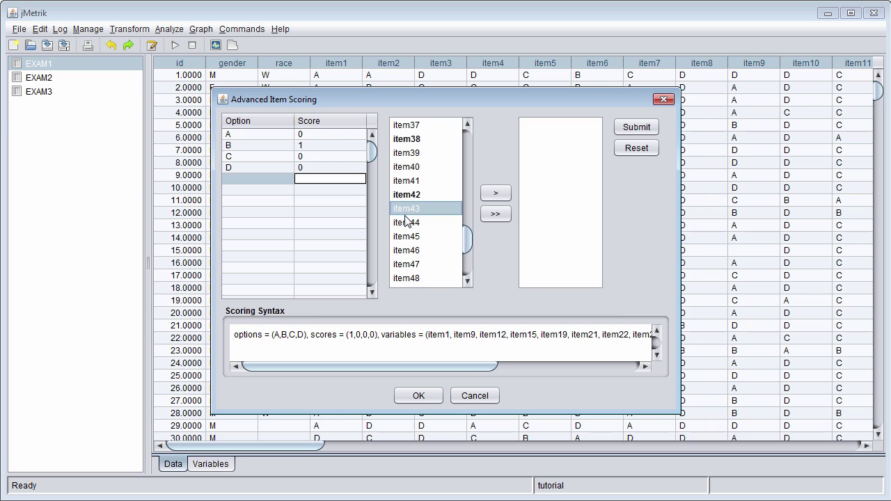
pyautogui.keyDown('ctrl'); pyautogui.click(408, 223); pyautogui.keyUp('ctrl')
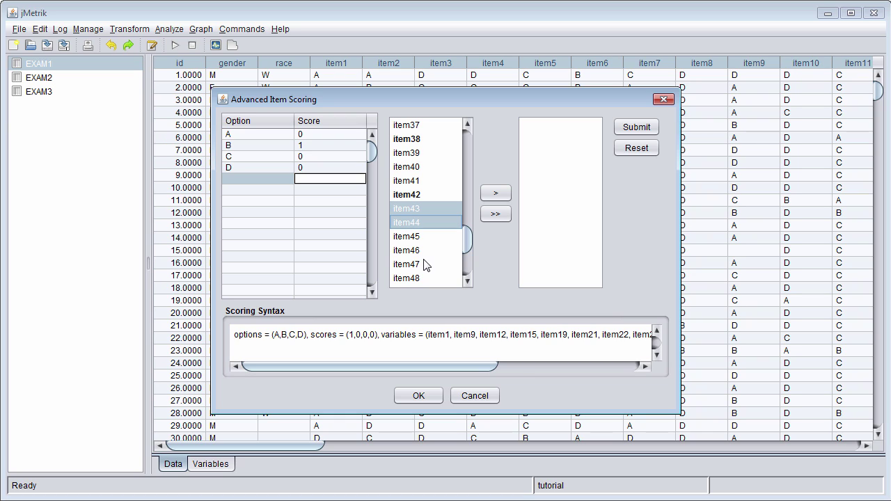
# - Include item47, item50 and item54 in the selection, and submit the B-keyed scoring for all selected items
pyautogui.keyDown('ctrl'); pyautogui.click(413, 264); pyautogui.keyUp('ctrl')
pyautogui.click(467, 281)
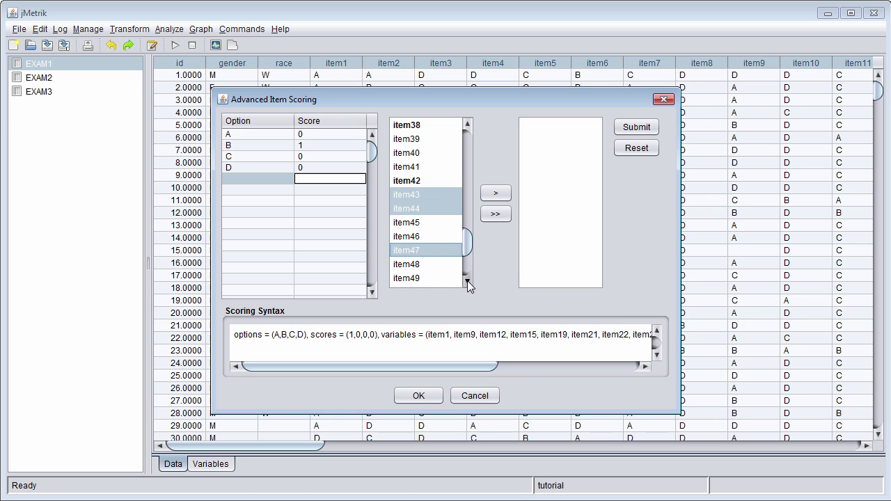
pyautogui.scroll(-2, 467, 280)
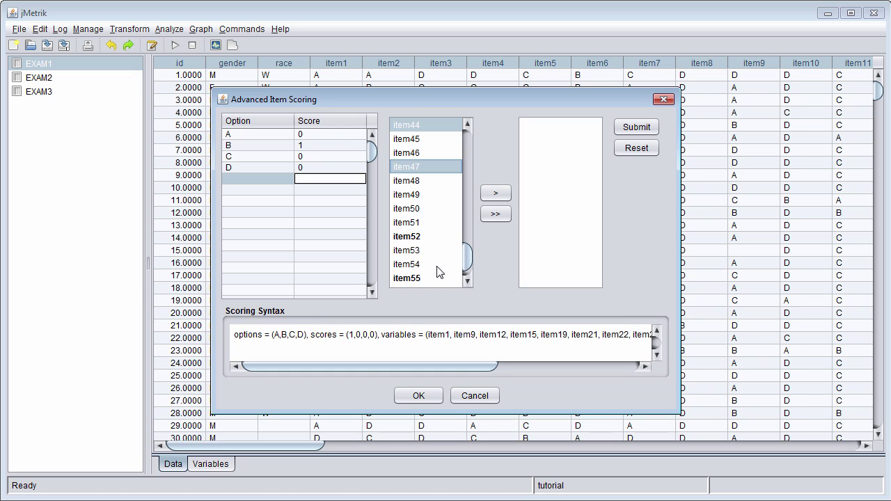
pyautogui.keyDown('ctrl'); pyautogui.click(418, 208); pyautogui.keyUp('ctrl')
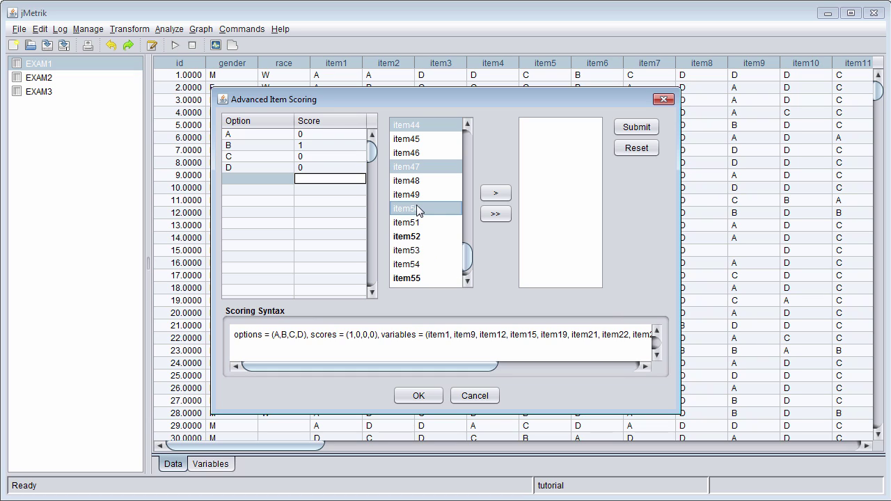
pyautogui.keyDown('ctrl'); pyautogui.click(415, 266); pyautogui.keyUp('ctrl')
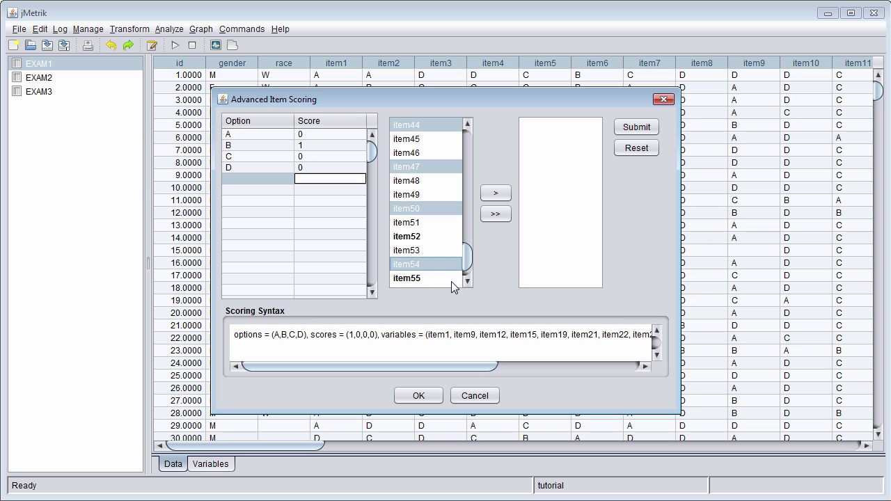
pyautogui.click(496, 192)
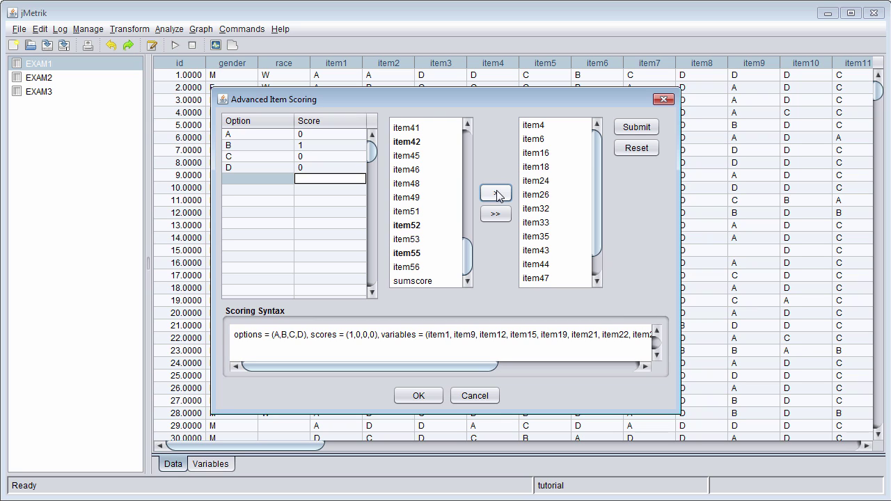
pyautogui.click(635, 129)
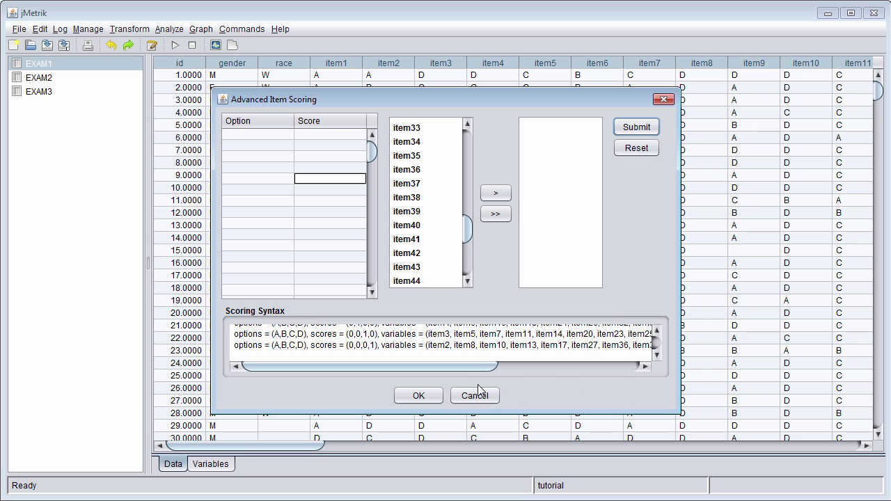
# - Apply the submitted scoring keys to EXAM1, and widen the Scoring column in its variable list to show the complete keys
pyautogui.click(420, 396)
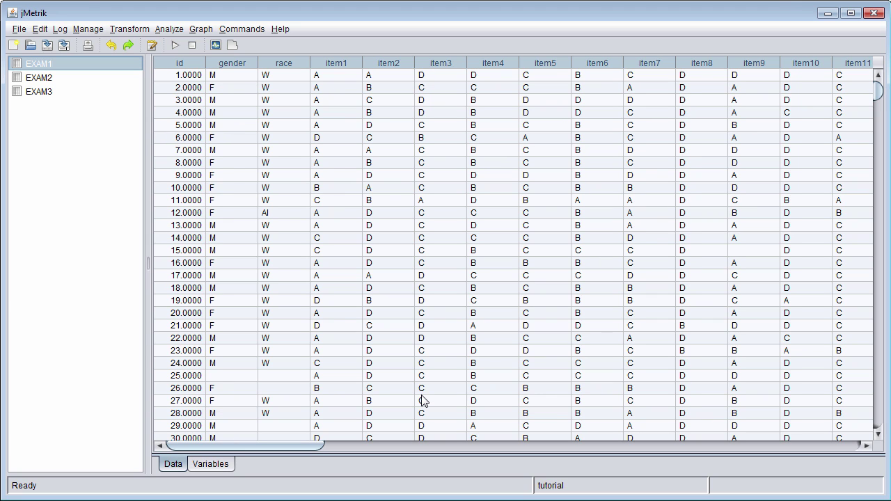
pyautogui.click(220, 465)
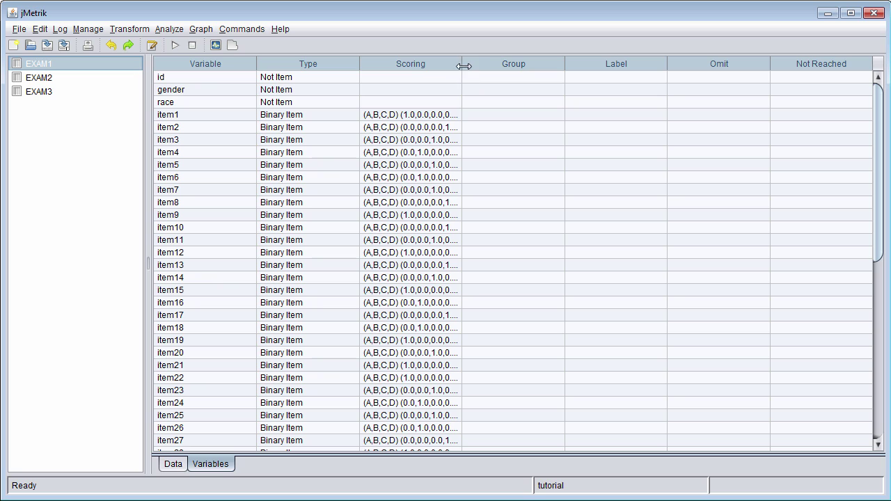
pyautogui.moveTo(462, 64); pyautogui.dragTo(486, 66)
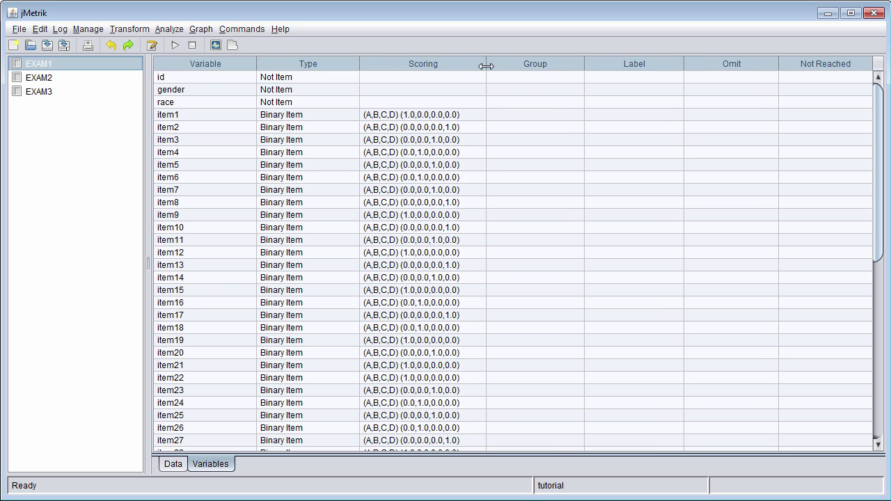
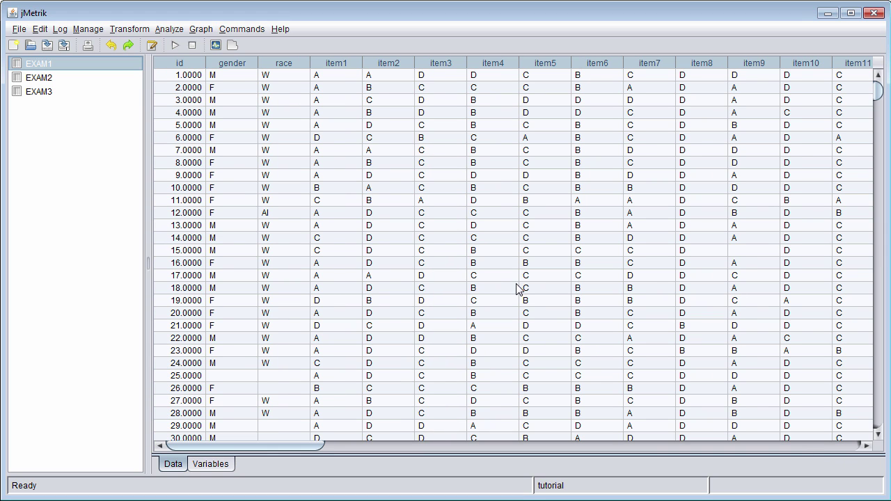
# - Start Advanced Item Scoring for the EXAM2 table and enter the response options 0, 1, 2 and 3
pyautogui.click(40, 79)
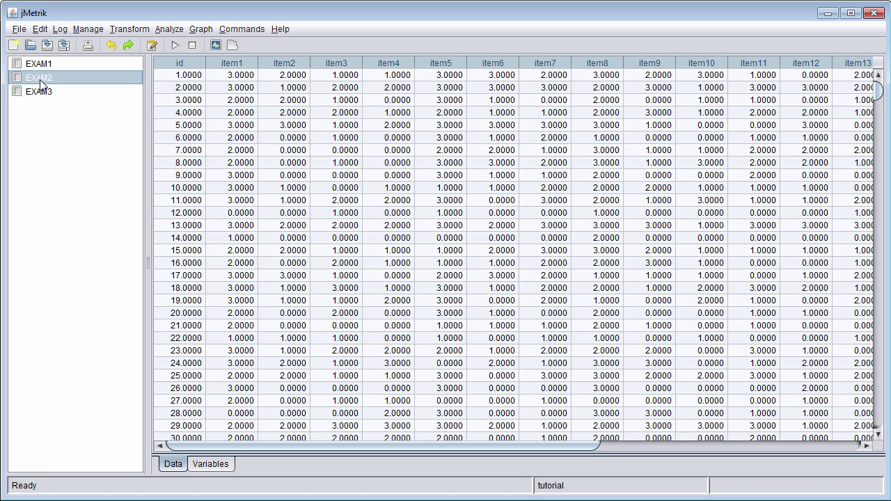
pyautogui.click(128, 29)
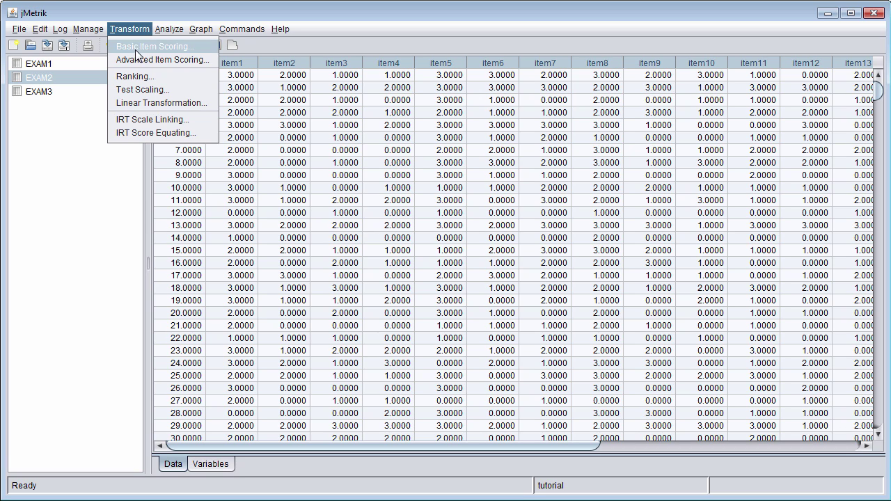
pyautogui.click(138, 60)
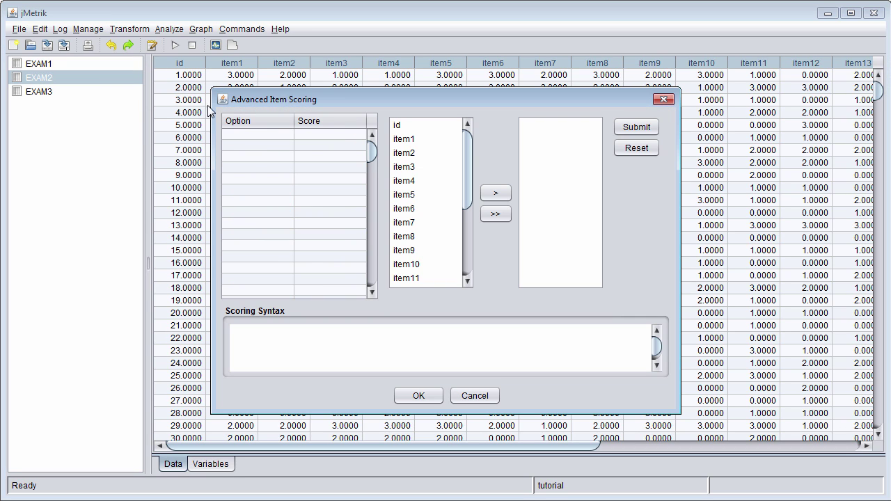
pyautogui.click(242, 135)
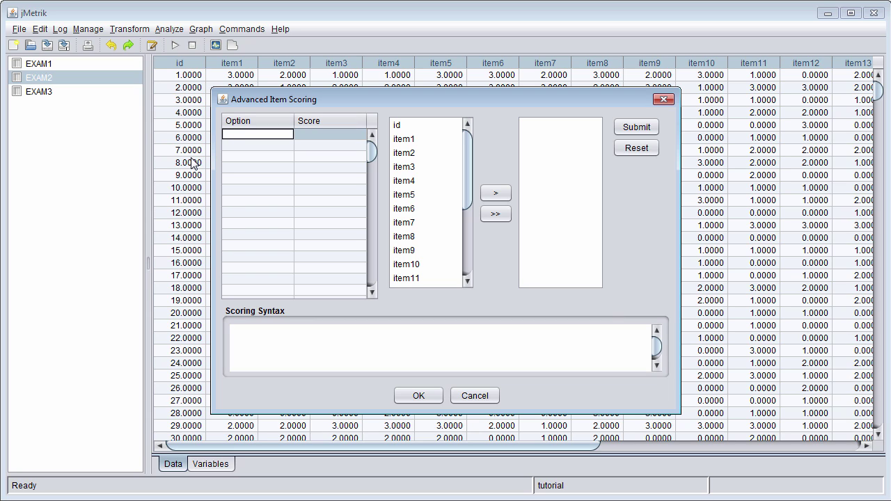
pyautogui.write('0')
pyautogui.press('Return')
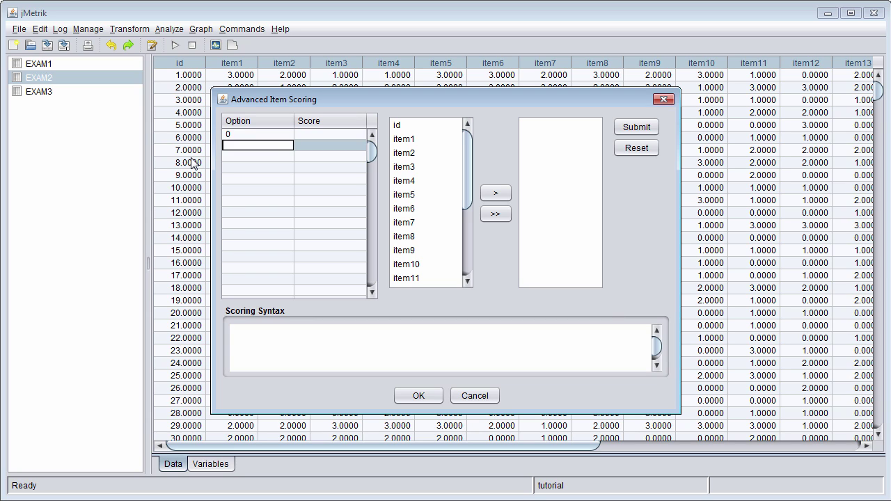
pyautogui.write('1')
pyautogui.press('Return')
pyautogui.write('2')
pyautogui.press('Return')
pyautogui.write('3')
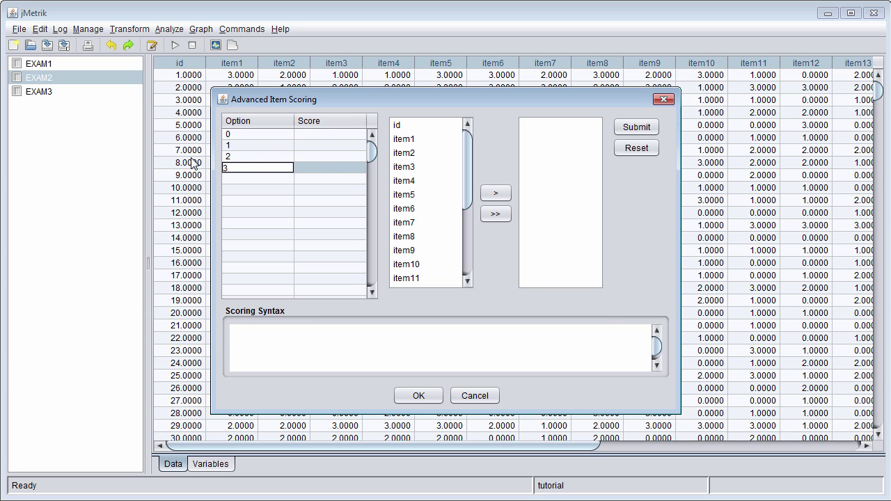
# - Score options 0, 1, 2 and 3 as 0, 1, 2 and 3 respectively
pyautogui.click(325, 134)
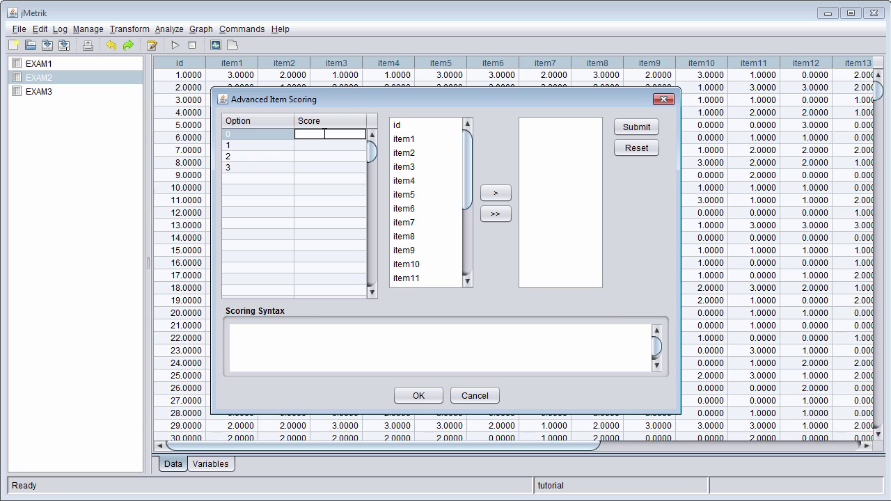
pyautogui.write('0')
pyautogui.press('Return')
pyautogui.write('1')
pyautogui.press('Return')
pyautogui.write('2')
pyautogui.press('Return')
pyautogui.write('3')
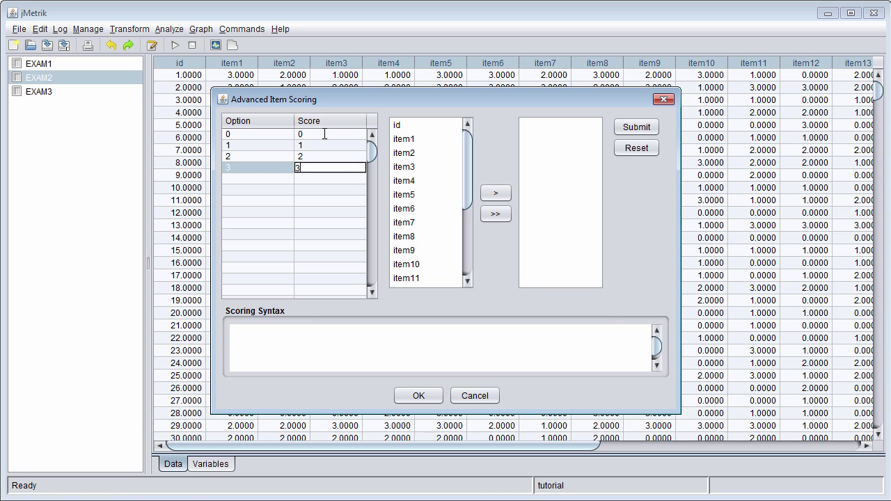
pyautogui.press('Return')
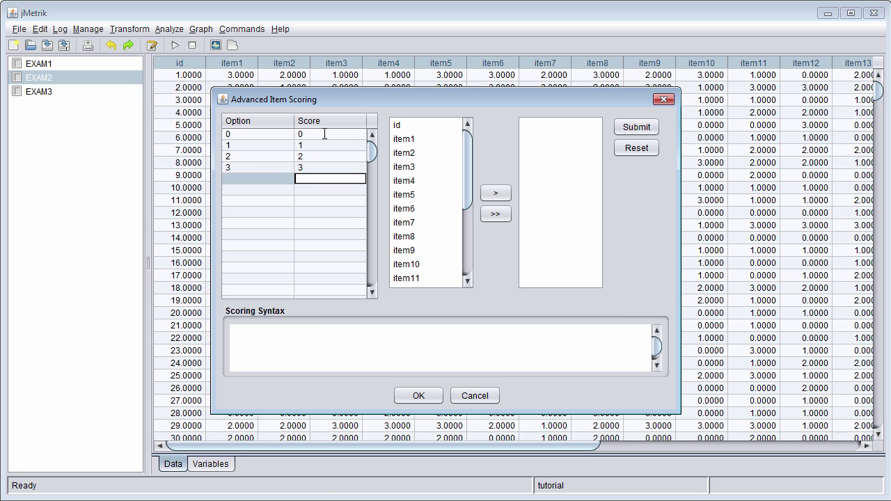
# - Assign the scoring to every EXAM2 variable except id, submit it and apply the scoring to the table
pyautogui.click(499, 216)
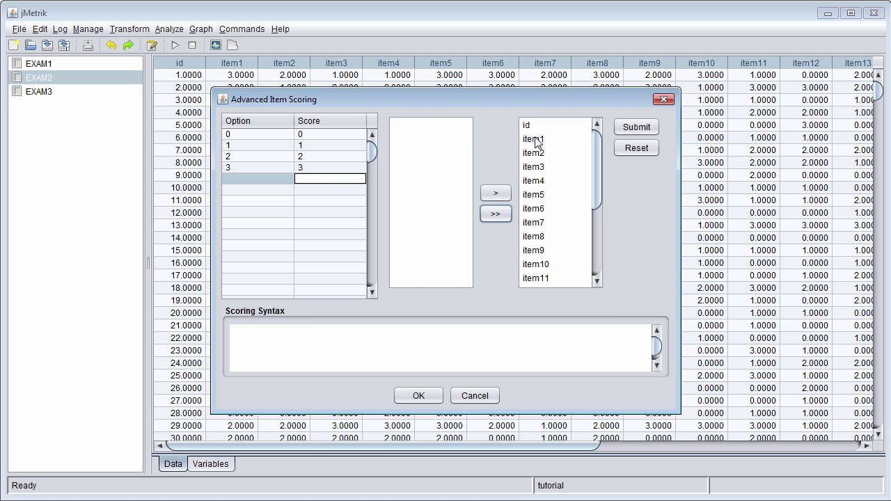
pyautogui.click(532, 126)
pyautogui.click(496, 192)
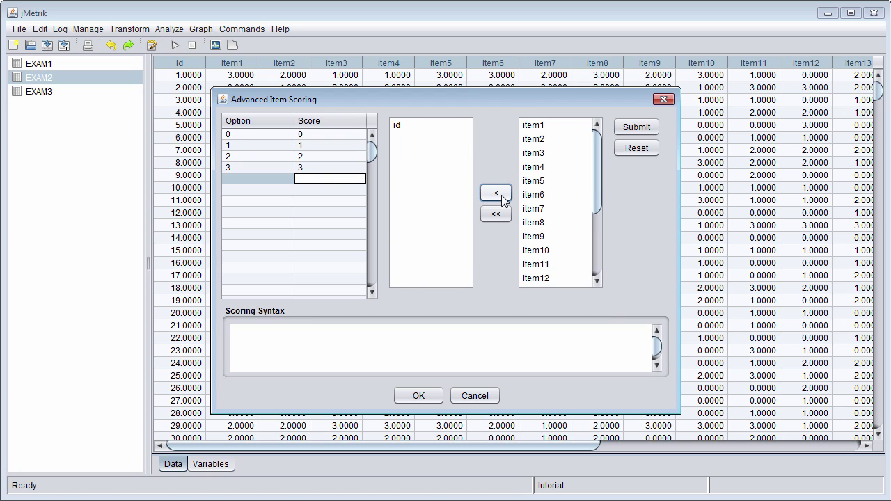
pyautogui.click(623, 133)
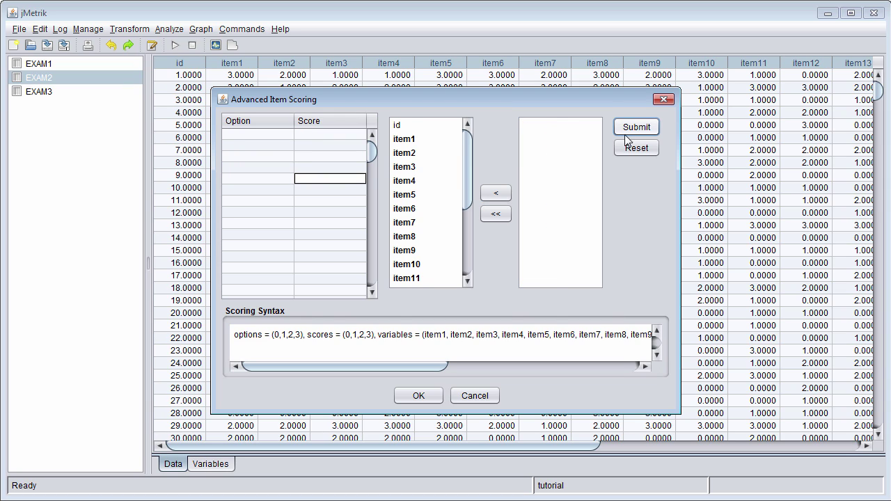
pyautogui.click(420, 397)
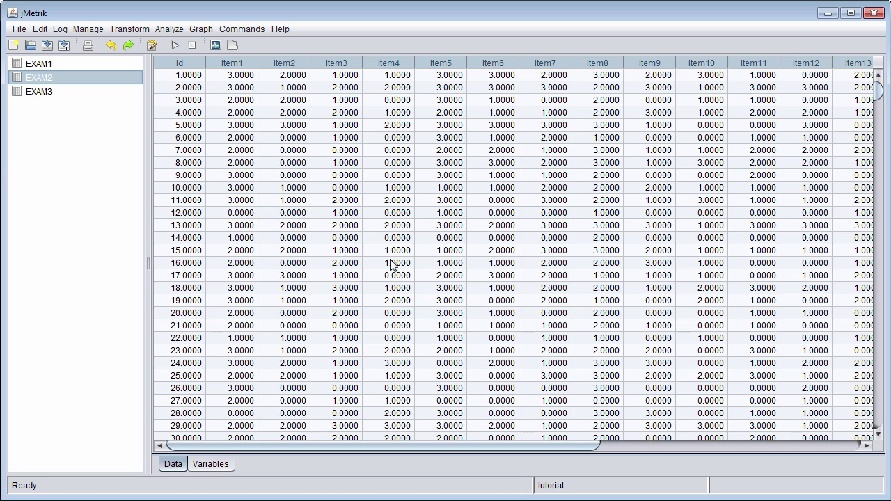
# - Start Advanced Item Scoring for the EXAM1 table and enter the response options A, B, C and D
pyautogui.click(40, 65)
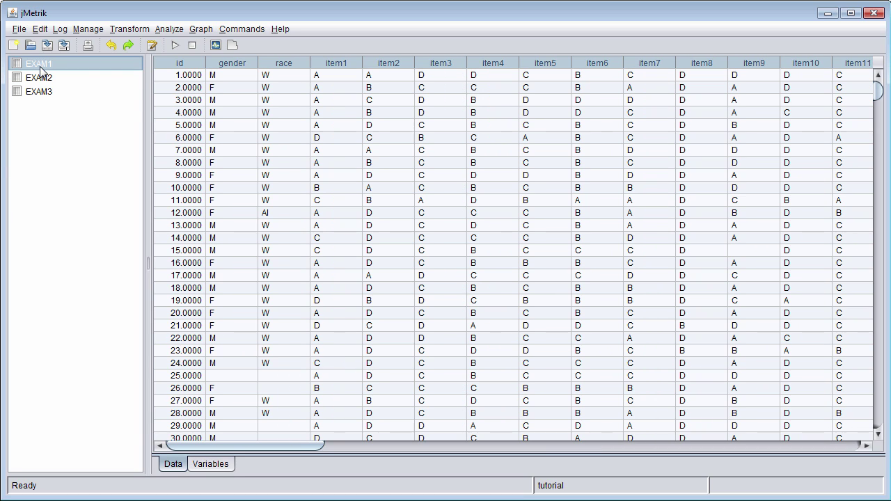
pyautogui.click(142, 34)
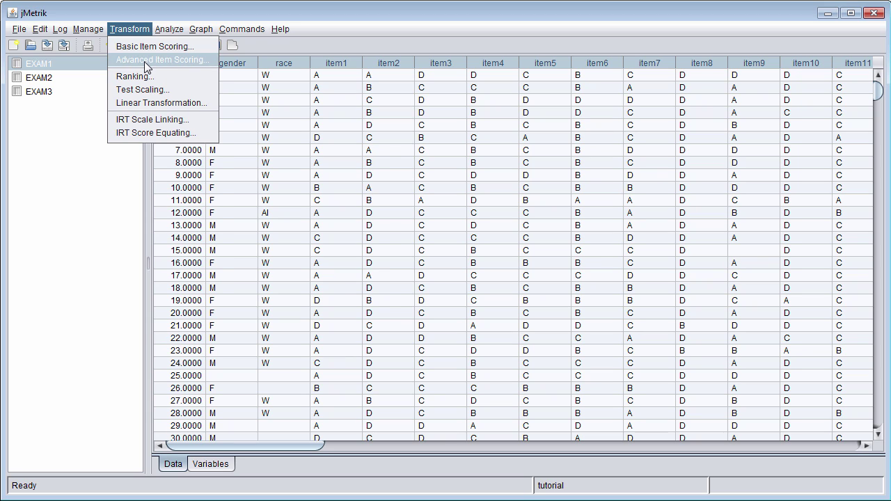
pyautogui.click(144, 60)
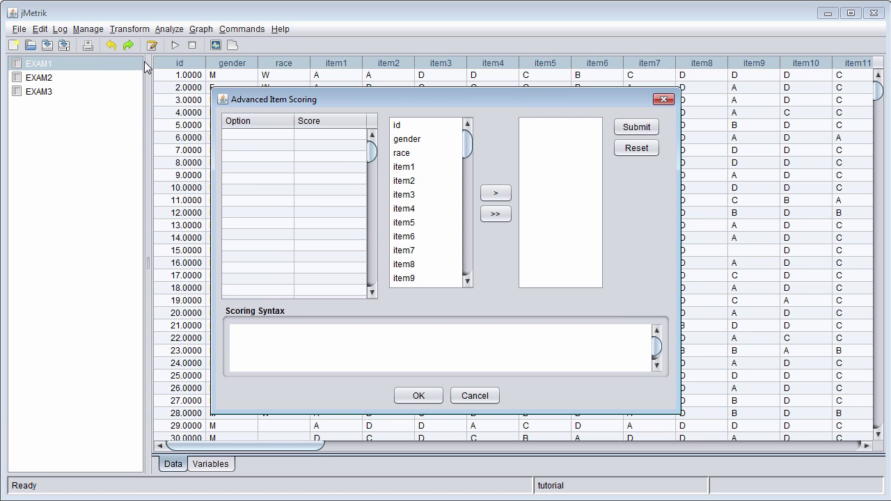
pyautogui.doubleClick(242, 135)
pyautogui.write('A')
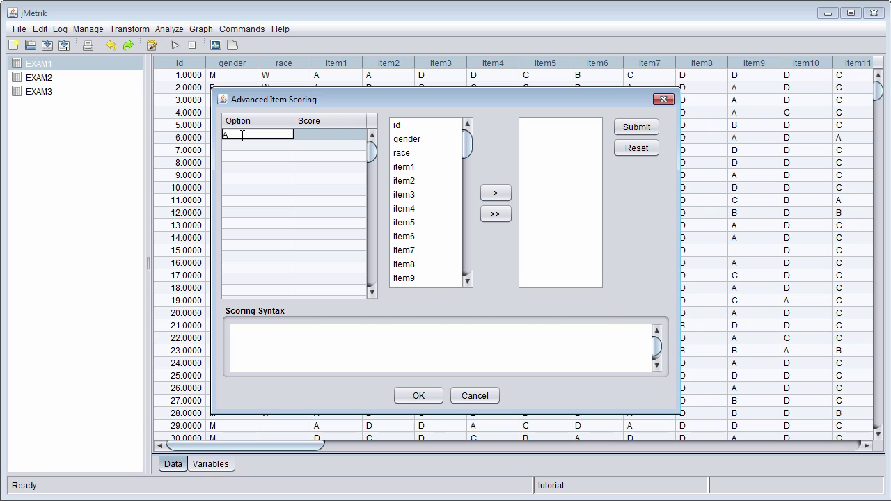
pyautogui.press('Return')
pyautogui.write('B')
pyautogui.press('Return')
pyautogui.write('C')
pyautogui.press('Return')
pyautogui.write('D')
# - Score options A and C as 1, and options B and D as 0
pyautogui.doubleClick(323, 134)
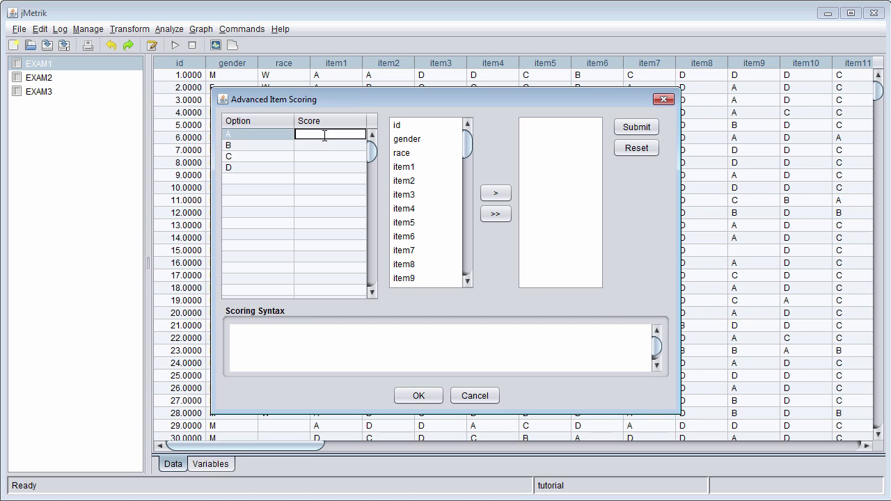
pyautogui.write('1')
pyautogui.press('Return')
pyautogui.write('0')
pyautogui.press('Return')
pyautogui.write('1')
pyautogui.press('Return')
pyautogui.write('0')
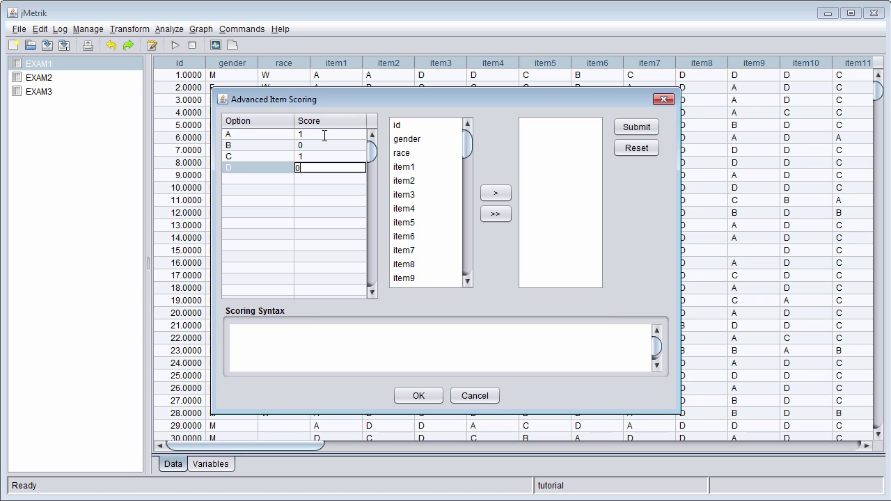
pyautogui.press('Return')
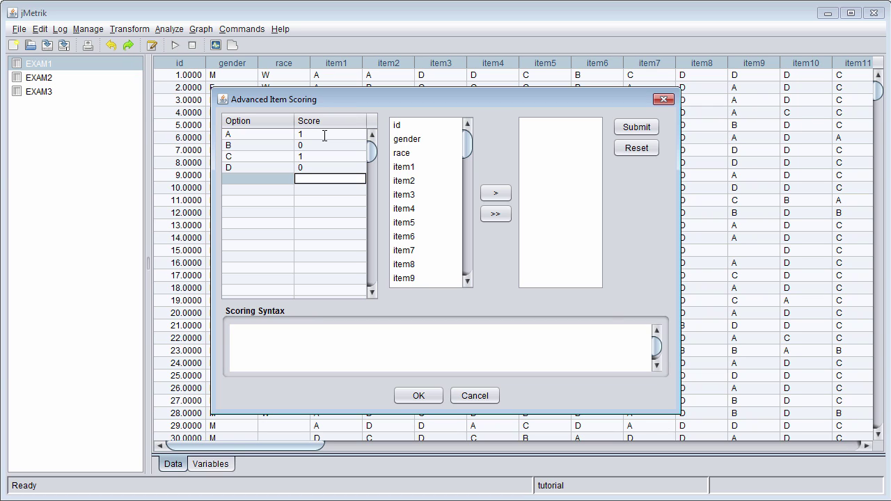
# - Submit the double-keyed A and C scoring for item1 only, and apply it to EXAM1
pyautogui.click(404, 168)
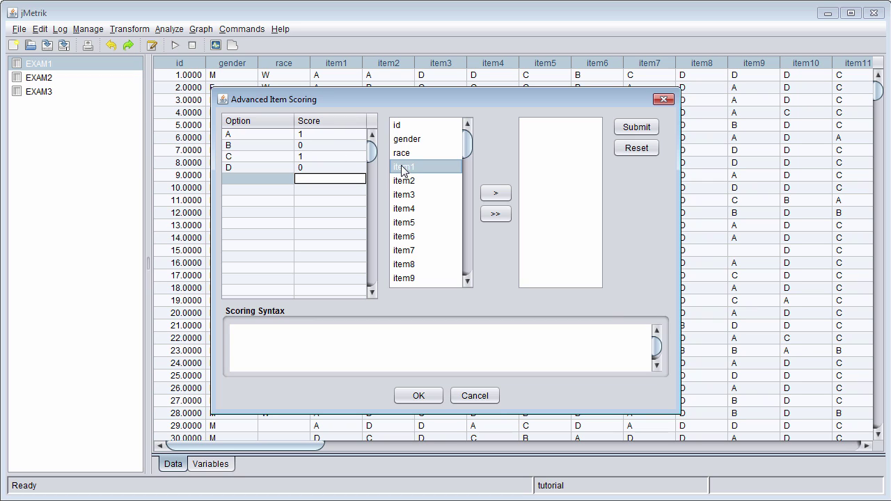
pyautogui.click(500, 193)
pyautogui.click(627, 129)
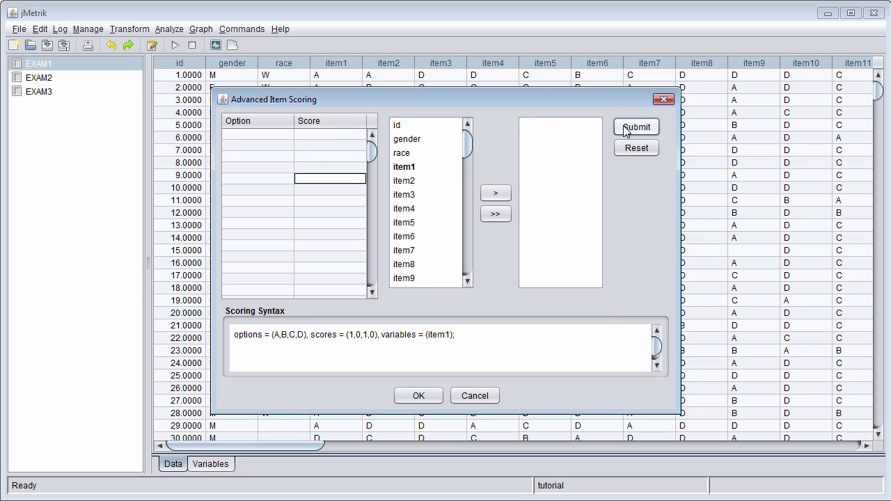
pyautogui.click(428, 399)
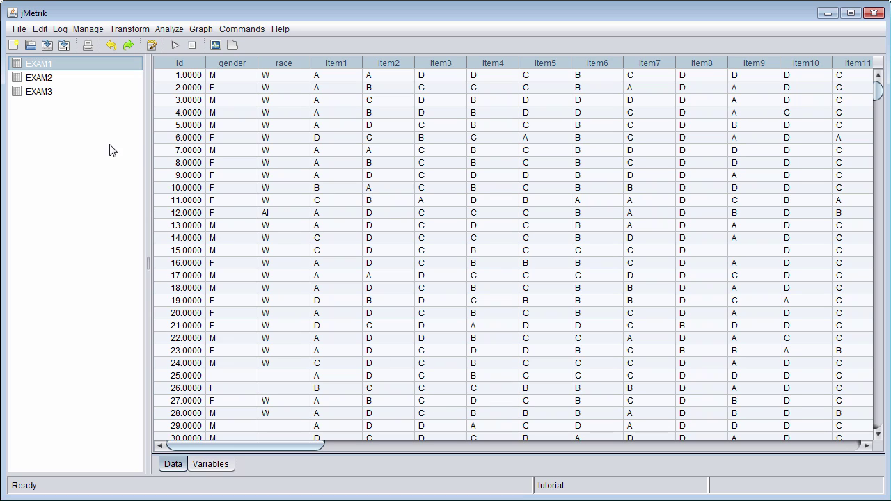
# - Start Advanced Item Scoring for the EXAM2 table again and enter the response options 0, 1, 2 and 3
pyautogui.click(78, 85)
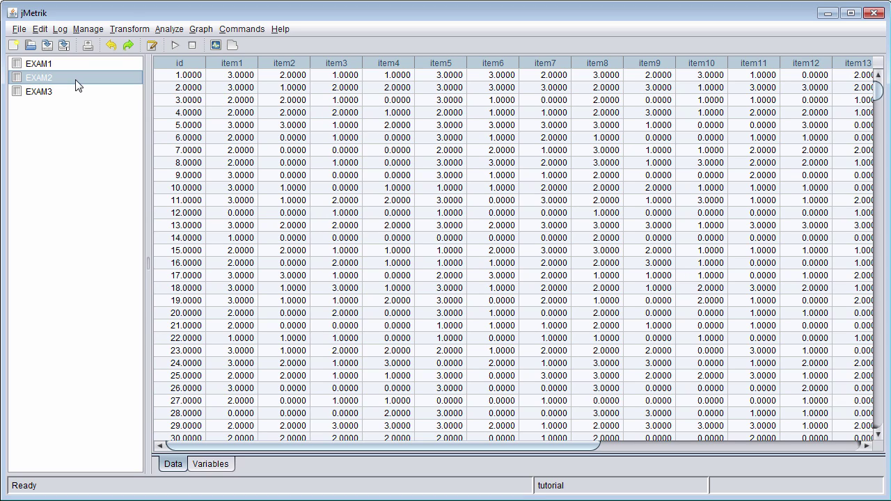
pyautogui.click(138, 30)
pyautogui.click(145, 58)
pyautogui.click(239, 135)
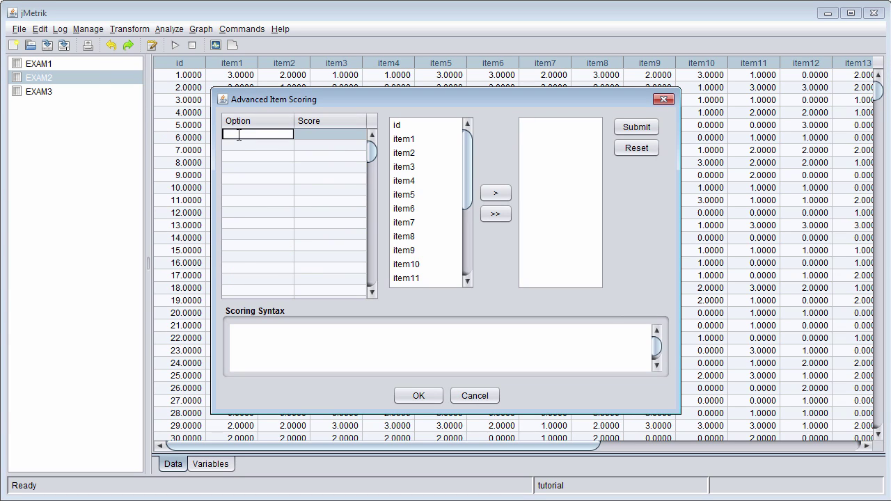
pyautogui.write('0')
pyautogui.press('Return')
pyautogui.write('1')
pyautogui.press('Return')
pyautogui.press('Return')
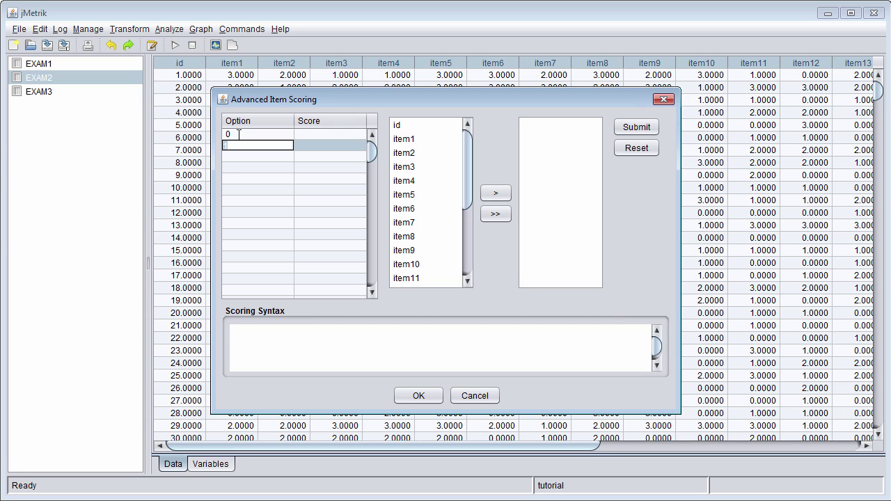
pyautogui.write('1')
pyautogui.press('Return')
pyautogui.write('2')
pyautogui.press('Return')
pyautogui.write('3')
pyautogui.press('Return')
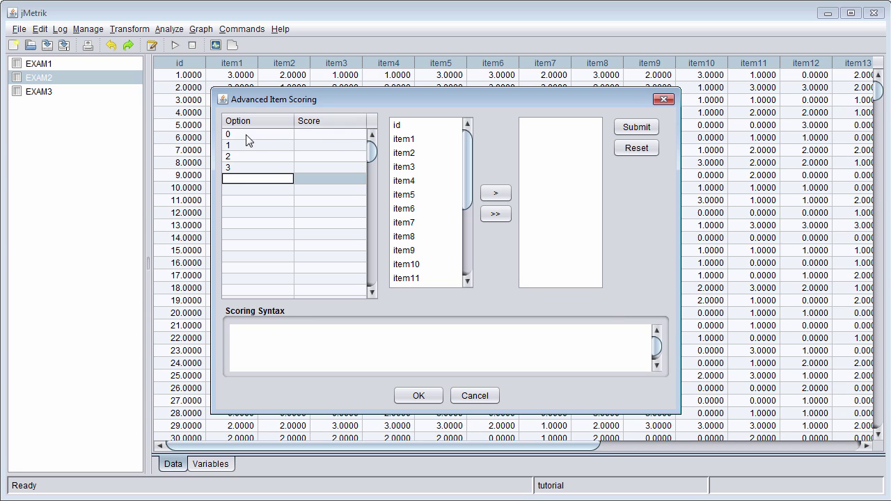
# - Score option 0 as 0, option 1 as 1, and both options 2 and 3 as 2
pyautogui.click(316, 136)
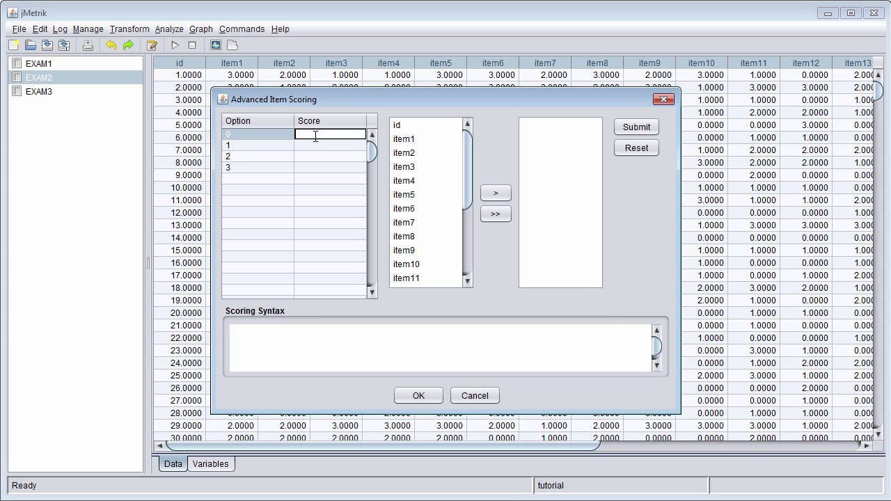
pyautogui.write('0')
pyautogui.press('Return')
pyautogui.write('1')
pyautogui.press('Return')
pyautogui.write('2')
pyautogui.press('Return')
pyautogui.write('2')
pyautogui.press('Return')
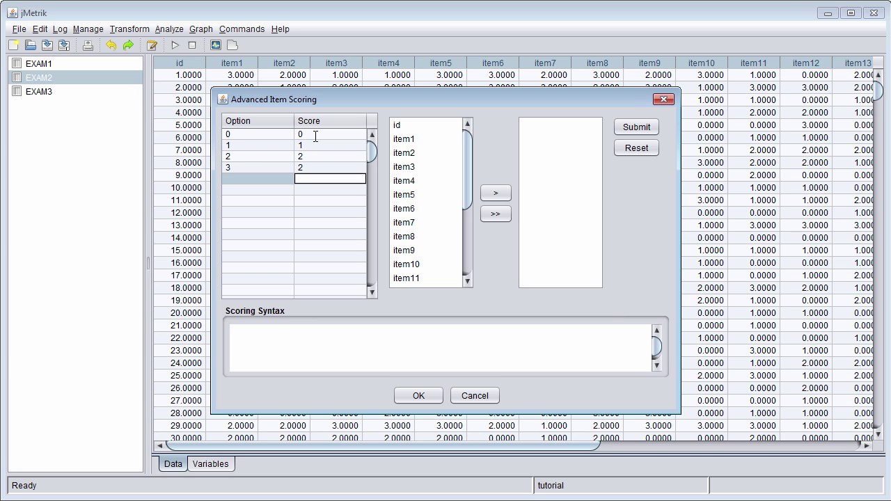
# - Select only item1 and submit the scoring with the collapsed top categories for it
pyautogui.click(404, 139)
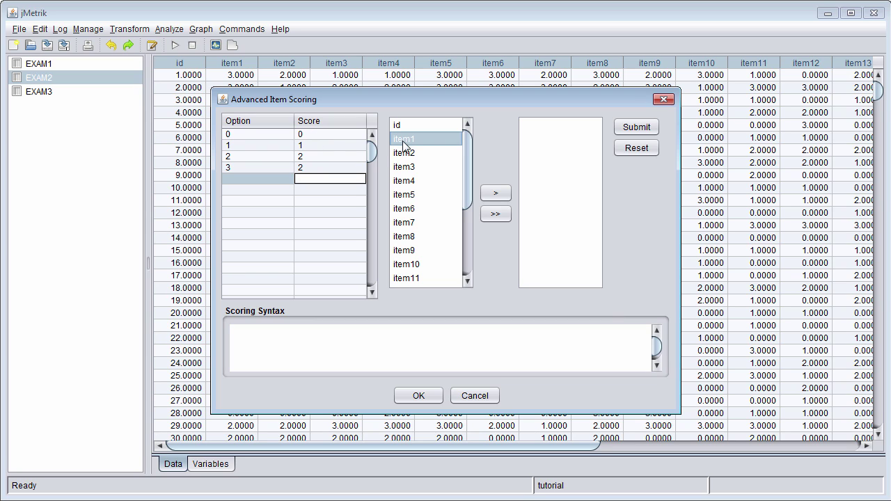
pyautogui.click(495, 193)
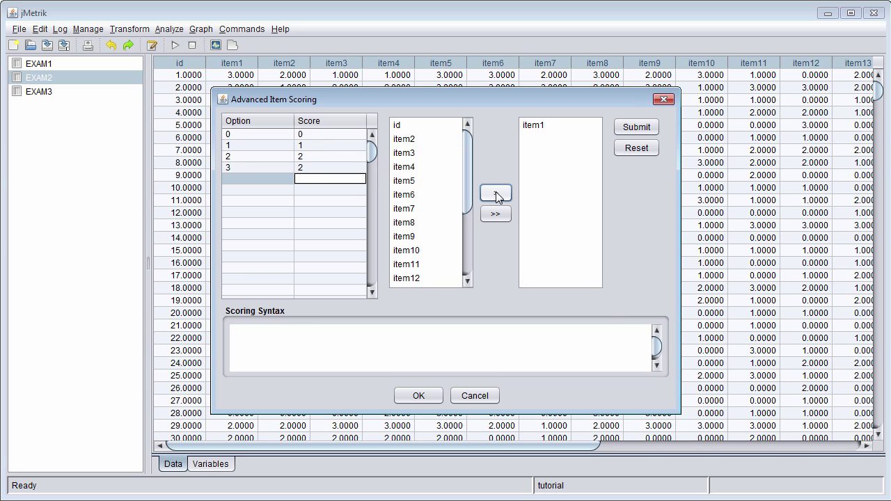
pyautogui.click(631, 128)
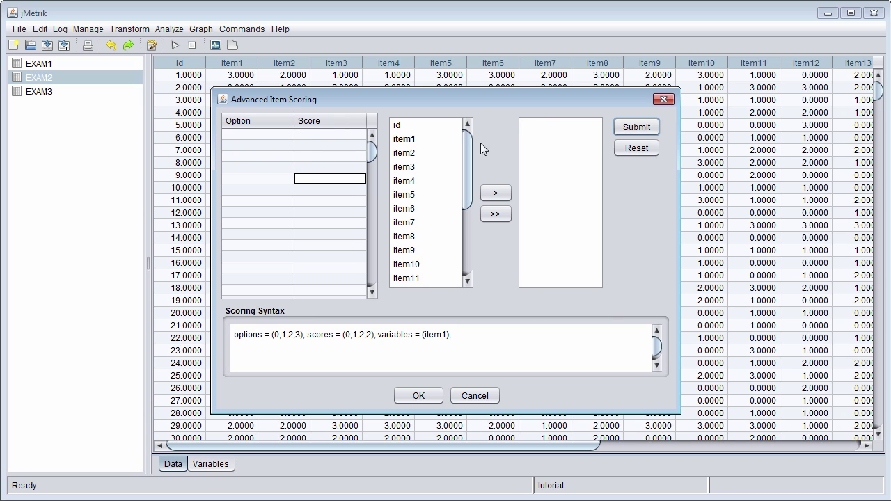
# - Enter the response options 0, 1, 2 and 3 for a second scoring definition in the same dialog
pyautogui.click(261, 134)
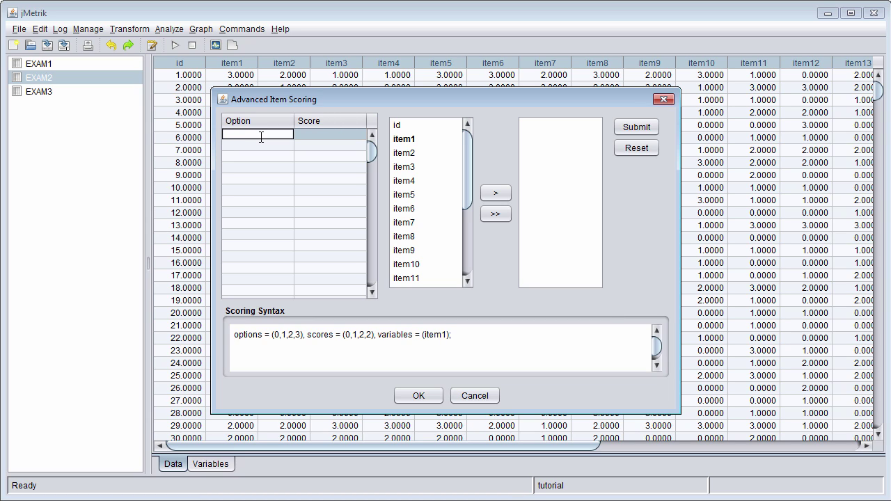
pyautogui.write('0')
pyautogui.press('Return')
pyautogui.write('1')
pyautogui.press('Return')
pyautogui.write('2')
pyautogui.press('Return')
pyautogui.write('3')
pyautogui.press('Return')
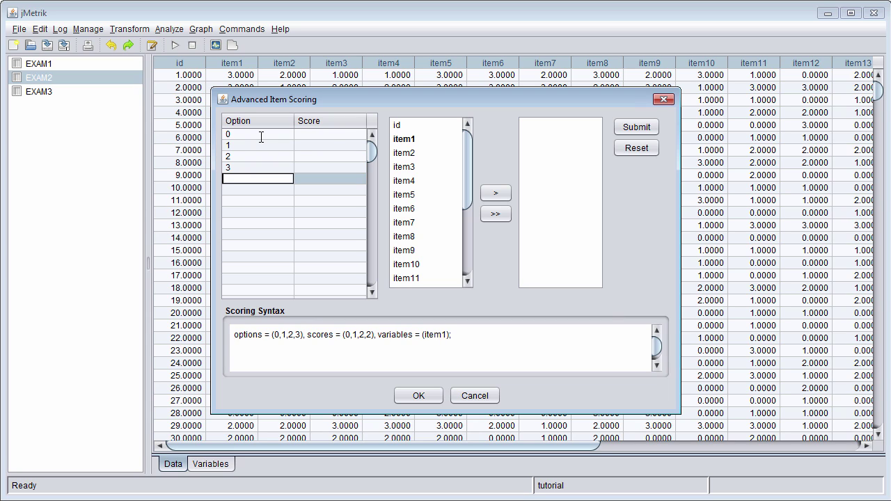
# - Reverse the scoring by giving options 0, 1, 2 and 3 the scores 3, 2, 1 and 0
pyautogui.click(327, 136)
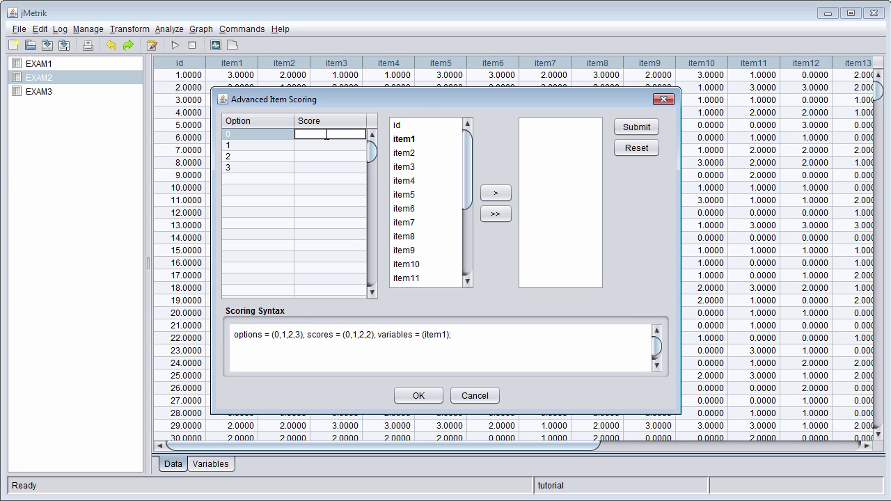
pyautogui.write('3')
pyautogui.press('Return')
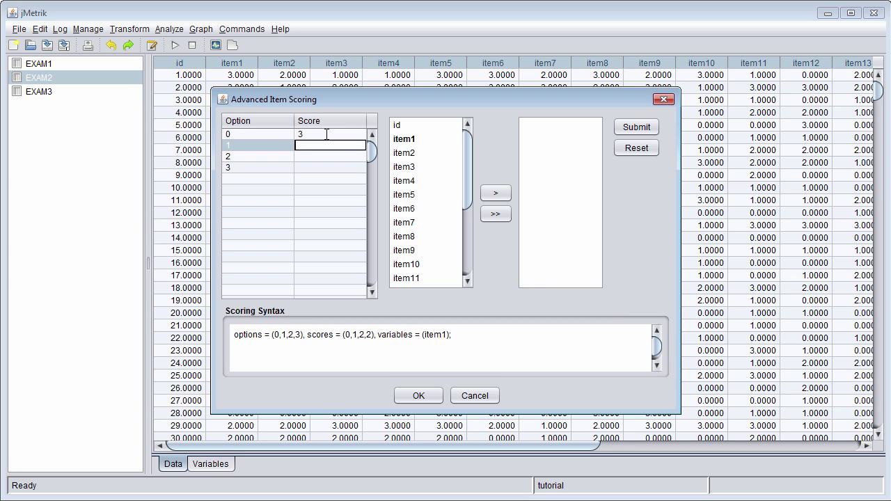
pyautogui.write('2')
pyautogui.press('Return')
pyautogui.write('1')
pyautogui.press('Return')
pyautogui.write('0')
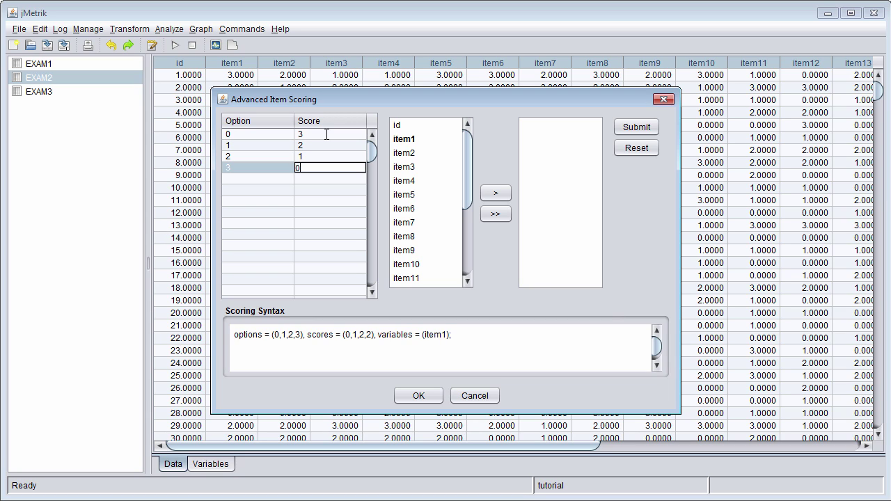
pyautogui.press('Return')
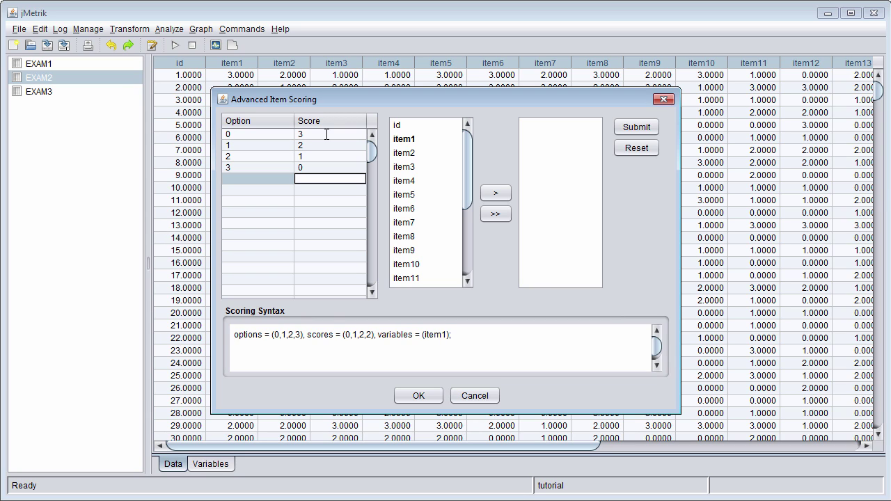
# - Submit the reversed scoring for item2 only, and apply the submitted scoring definitions to EXAM2
pyautogui.click(409, 155)
pyautogui.click(499, 194)
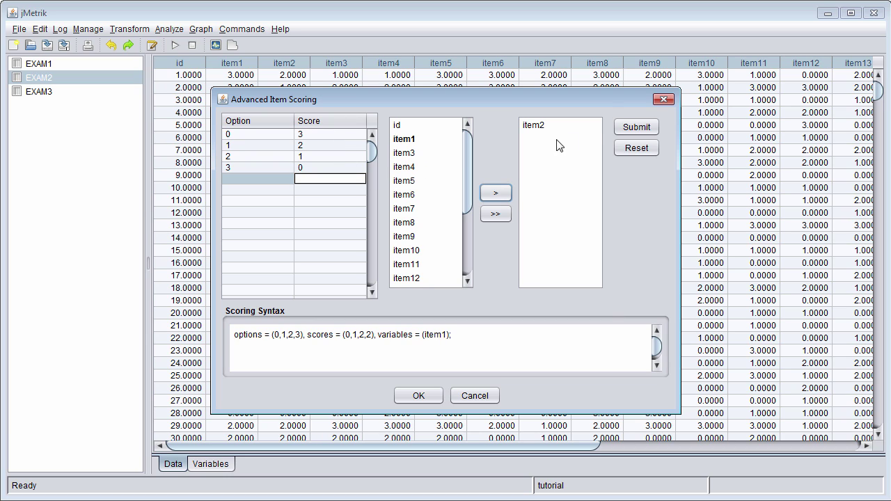
pyautogui.click(630, 128)
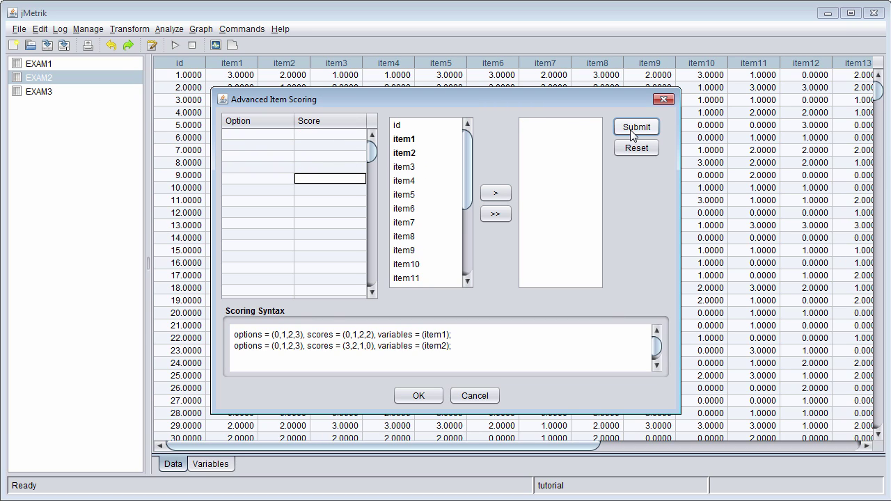
pyautogui.click(429, 395)
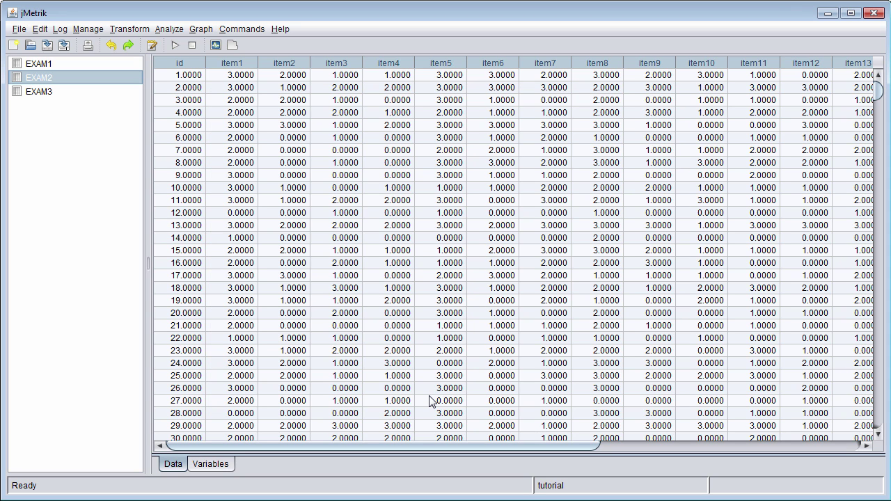